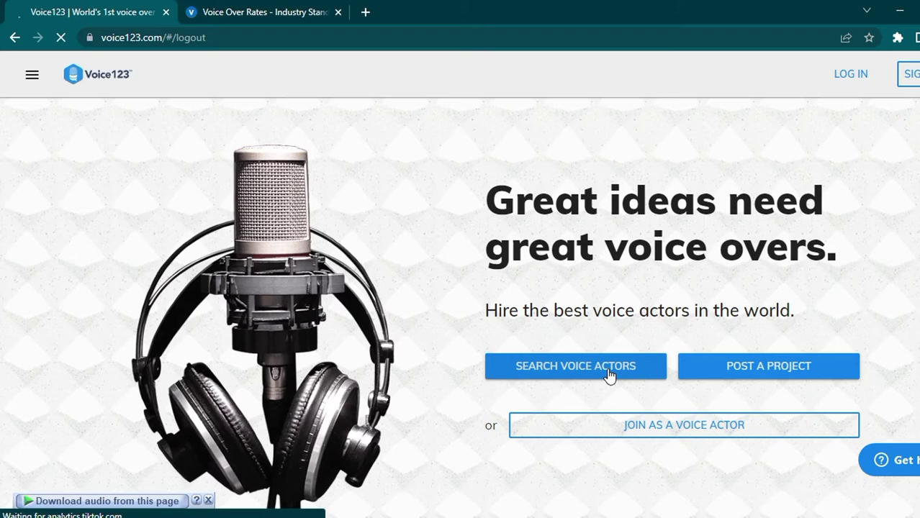
# Step: Start voice actor sign-up and add Urdu and Punjabi as spoken languages
pyautogui.click(675, 419)
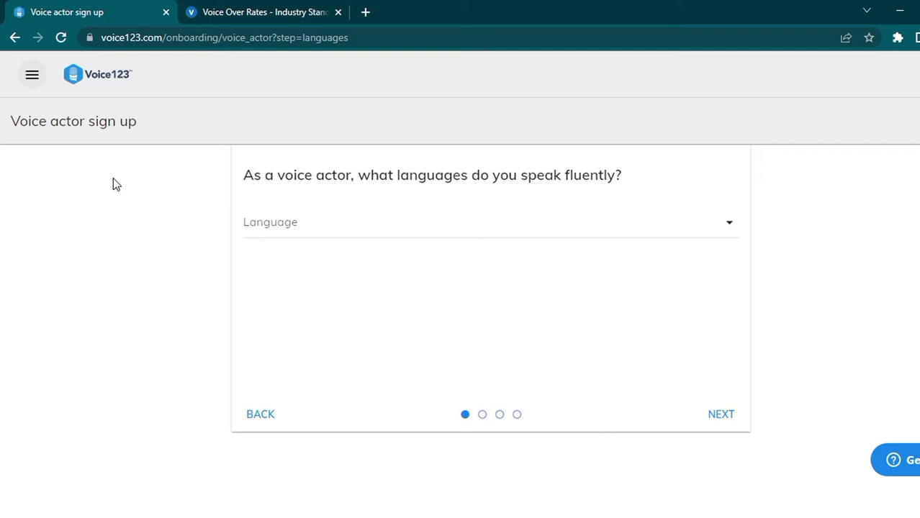
pyautogui.click(362, 225)
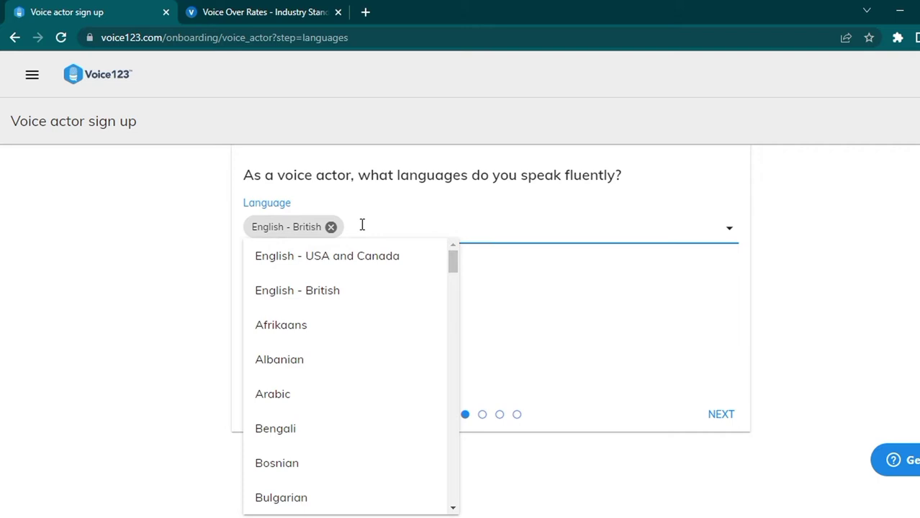
pyautogui.write('urdu')
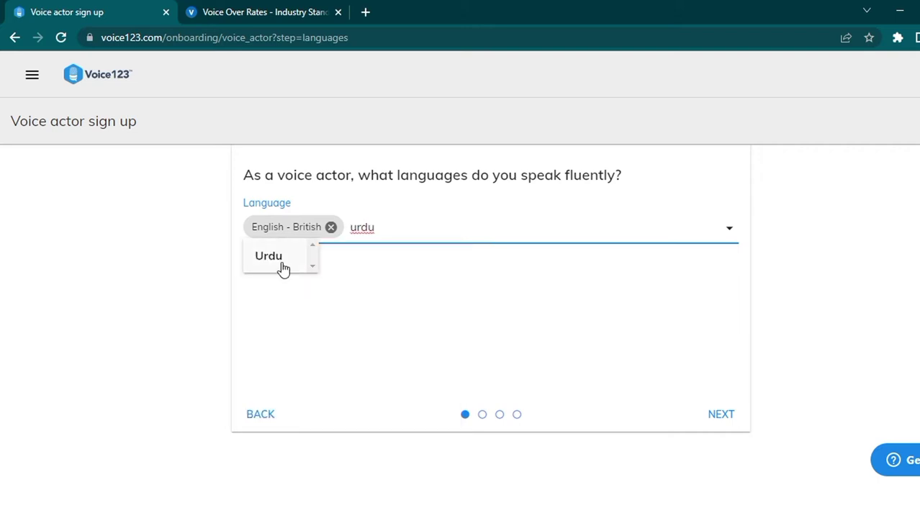
pyautogui.click(282, 268)
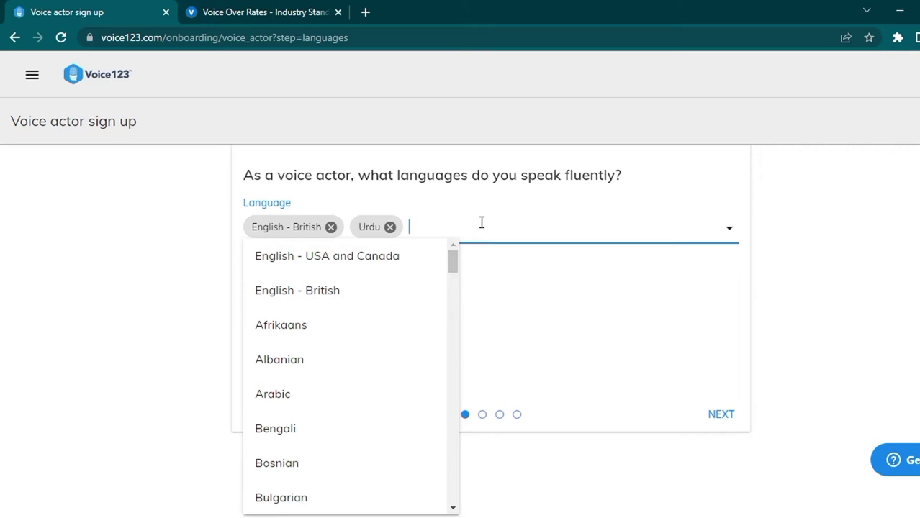
pyautogui.write('punjab')
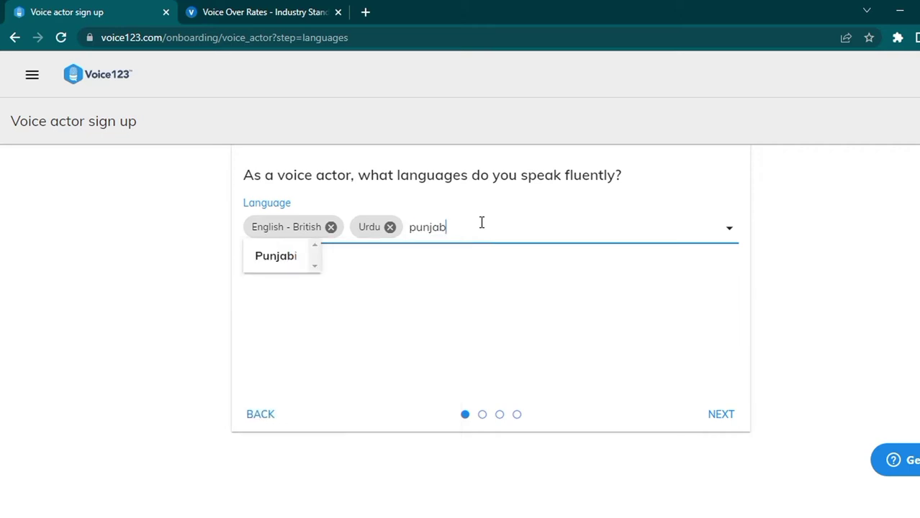
pyautogui.write('i')
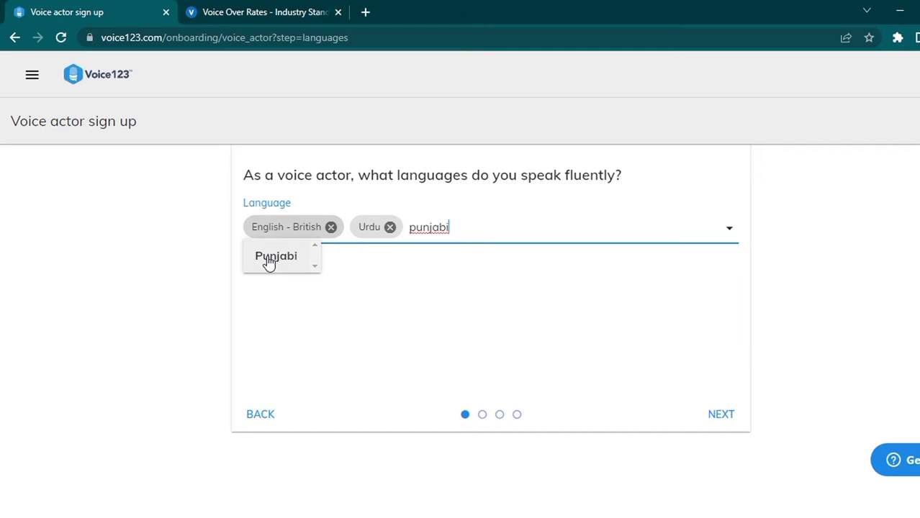
pyautogui.click(268, 257)
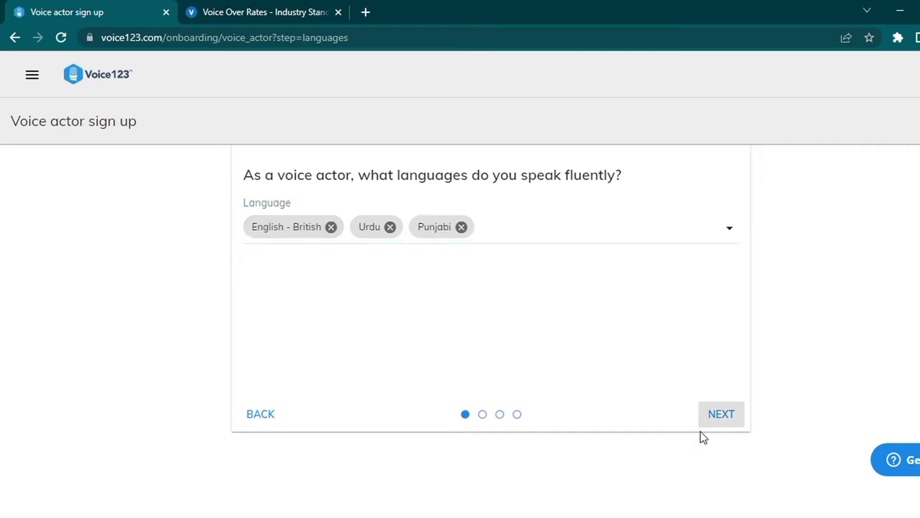
# Step: Continue past the languages step to the gender and age question
pyautogui.click(720, 414)
pyautogui.click(483, 415)
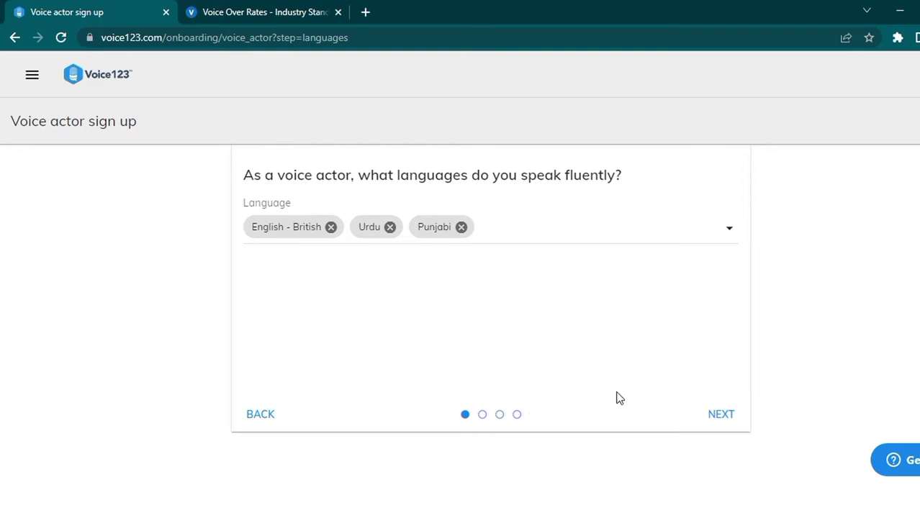
pyautogui.click(709, 416)
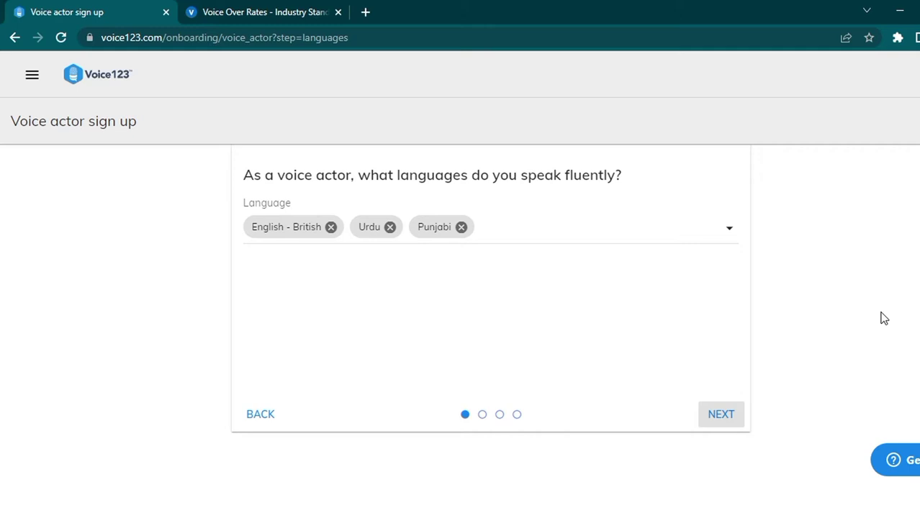
pyautogui.click(721, 414)
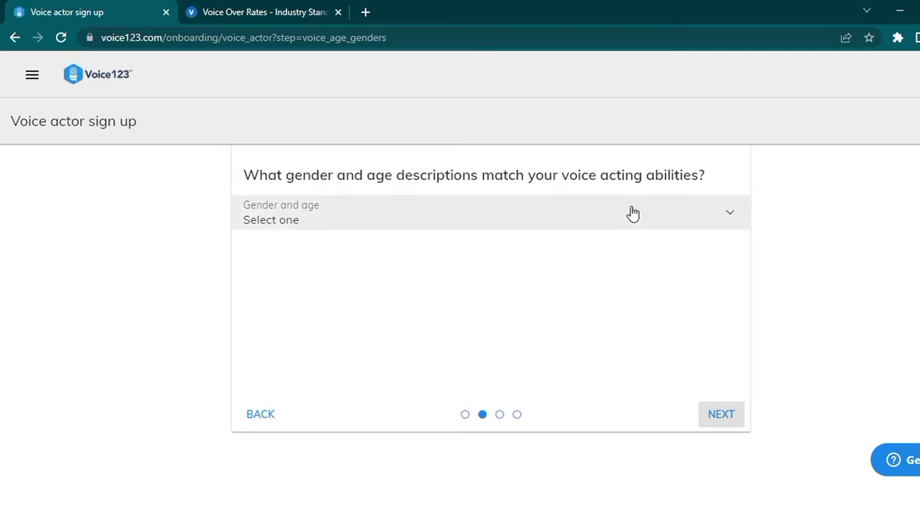
# Step: Choose Female young adult as the voice match and continue to recording capabilities
pyautogui.click(725, 216)
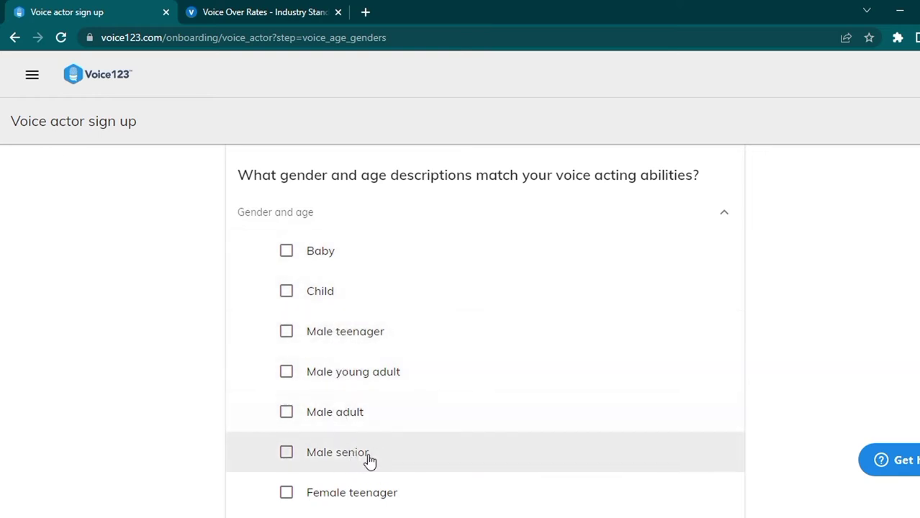
pyautogui.scroll(-3, 363, 461)
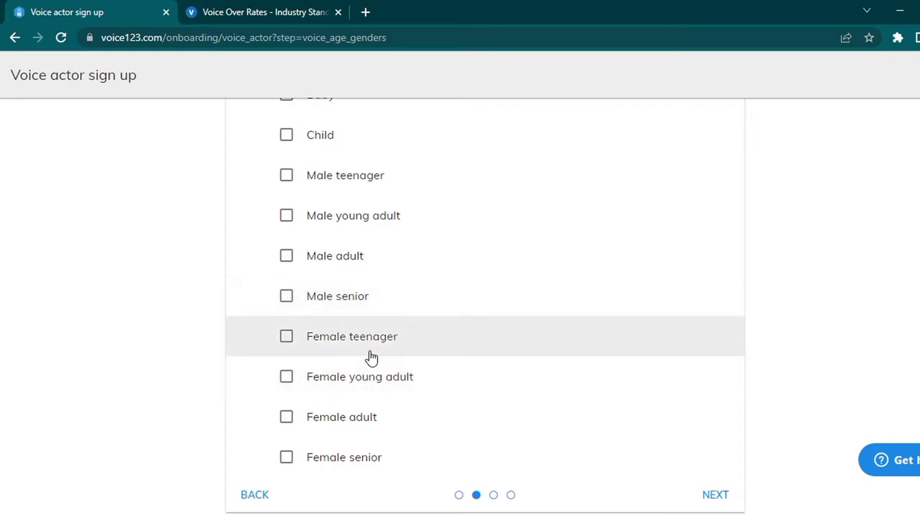
pyautogui.click(370, 393)
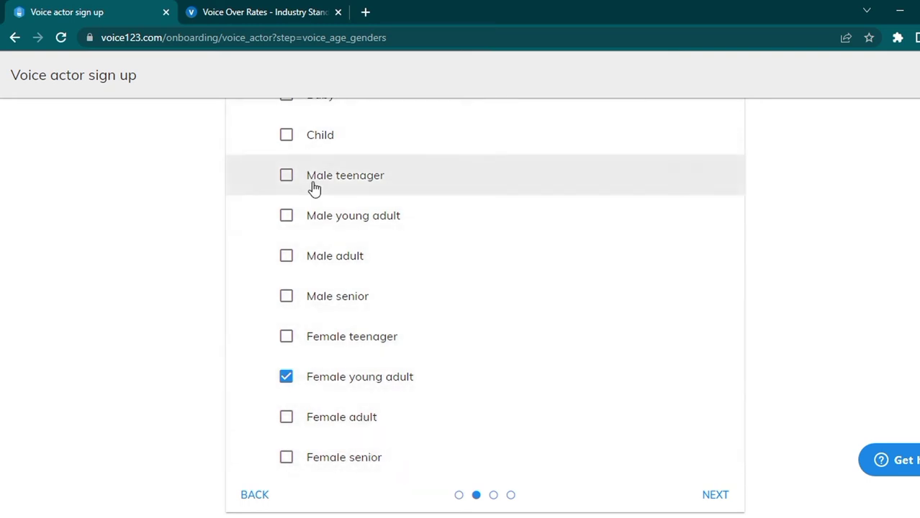
pyautogui.click(711, 495)
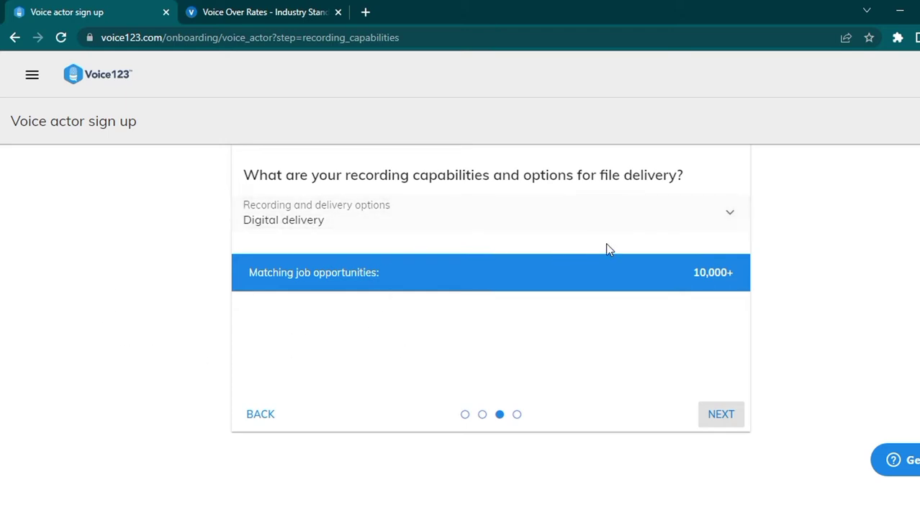
# Step: Select Digital delivery and Phone patch as recording options and continue
pyautogui.click(731, 217)
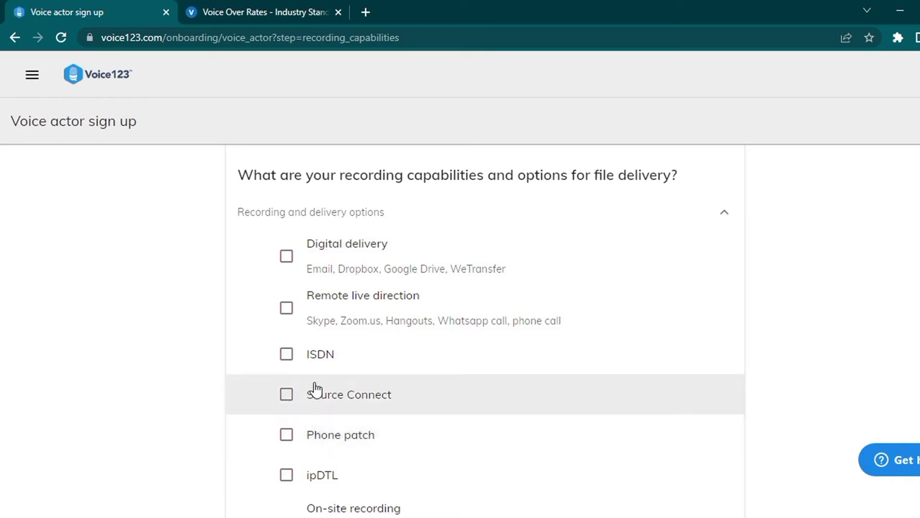
pyautogui.click(286, 258)
pyautogui.click(286, 436)
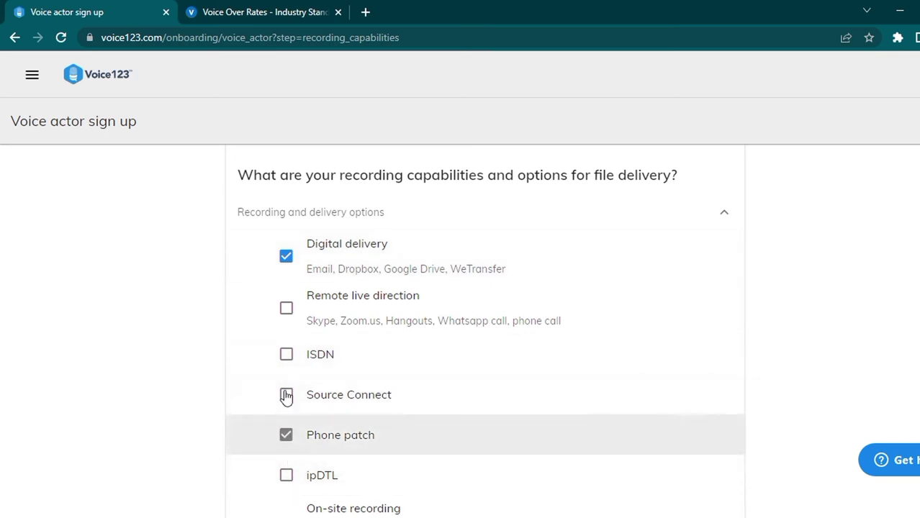
pyautogui.scroll(-2, 612, 461)
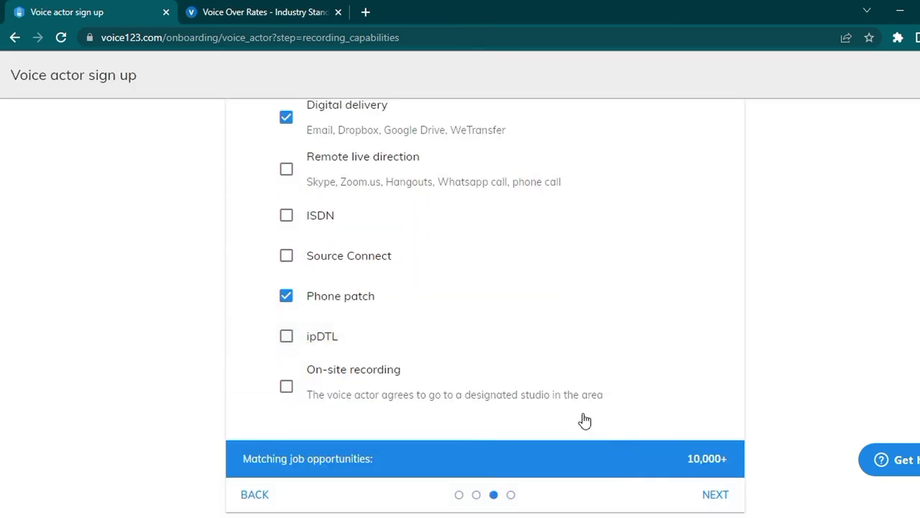
pyautogui.click(720, 494)
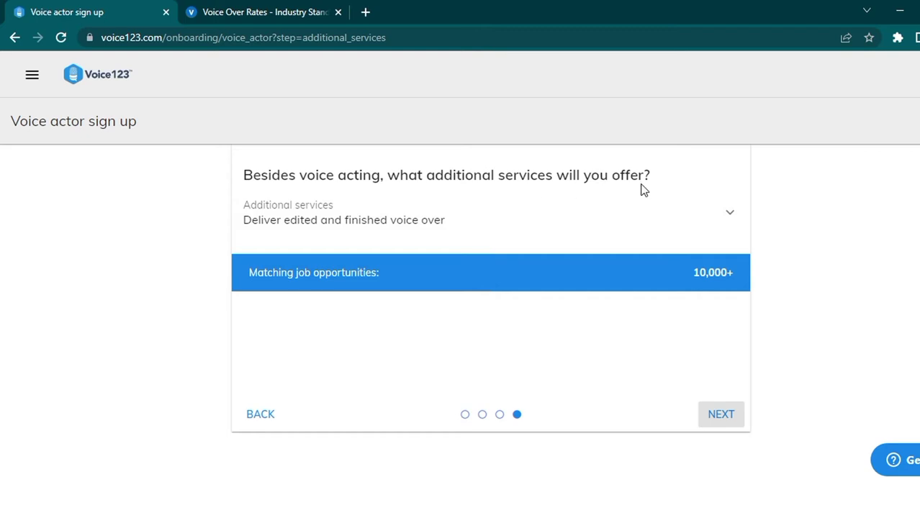
# Step: Submit the additional services question with no services selected
pyautogui.click(708, 223)
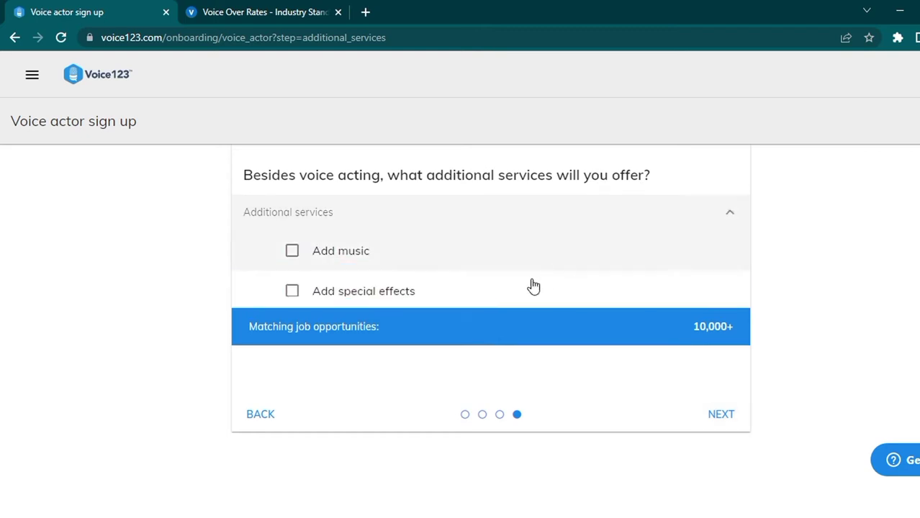
pyautogui.scroll(-1, 435, 467)
pyautogui.scroll(-2, 436, 464)
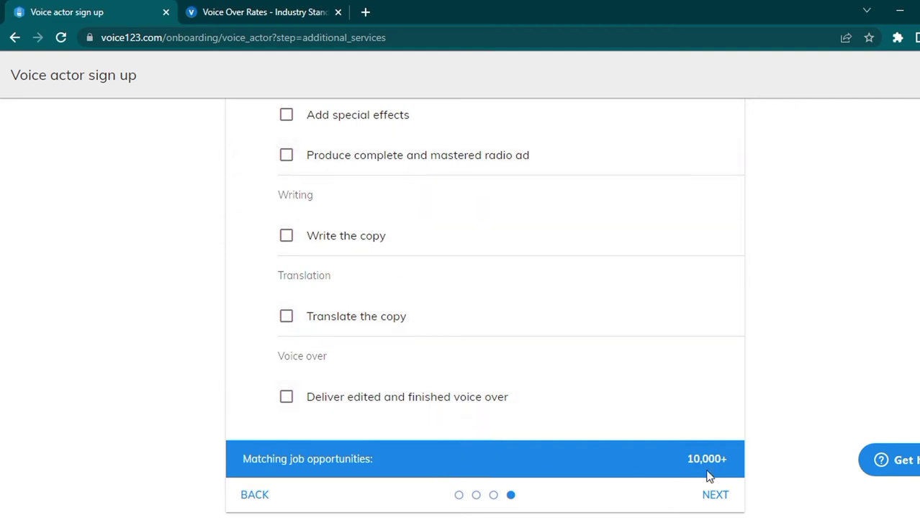
pyautogui.click(713, 495)
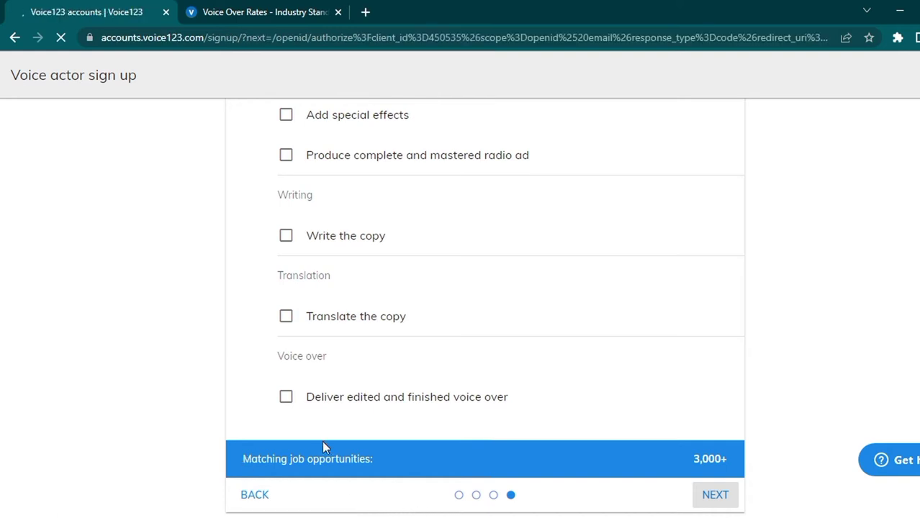
# Step: Enter the account e-mail address and the full name
pyautogui.click(321, 239)
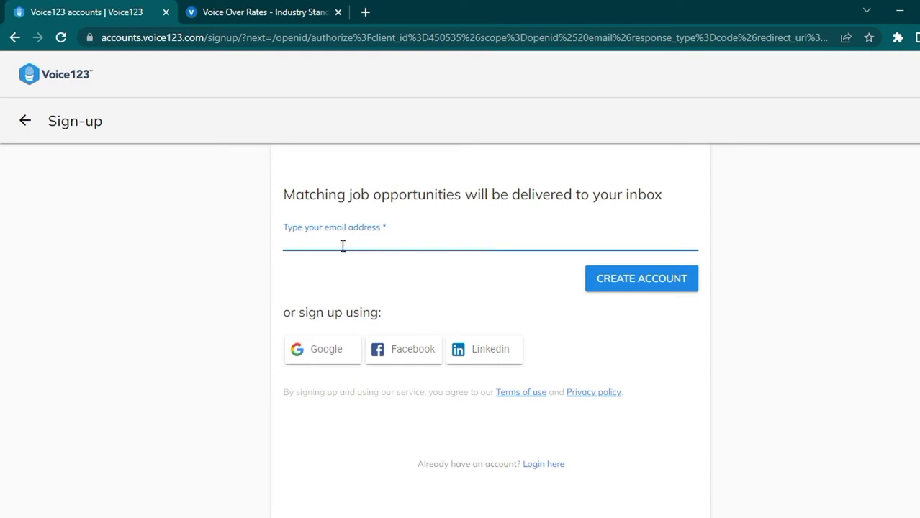
pyautogui.write('imran')
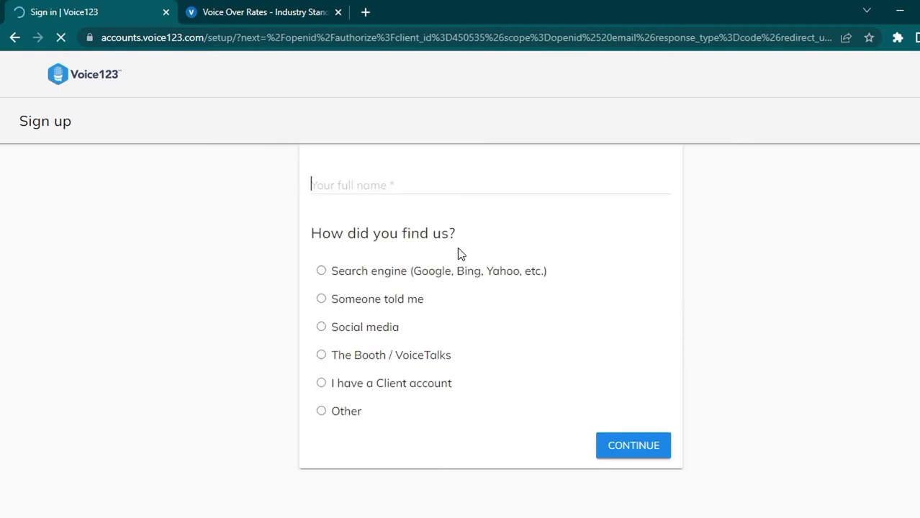
pyautogui.click(334, 177)
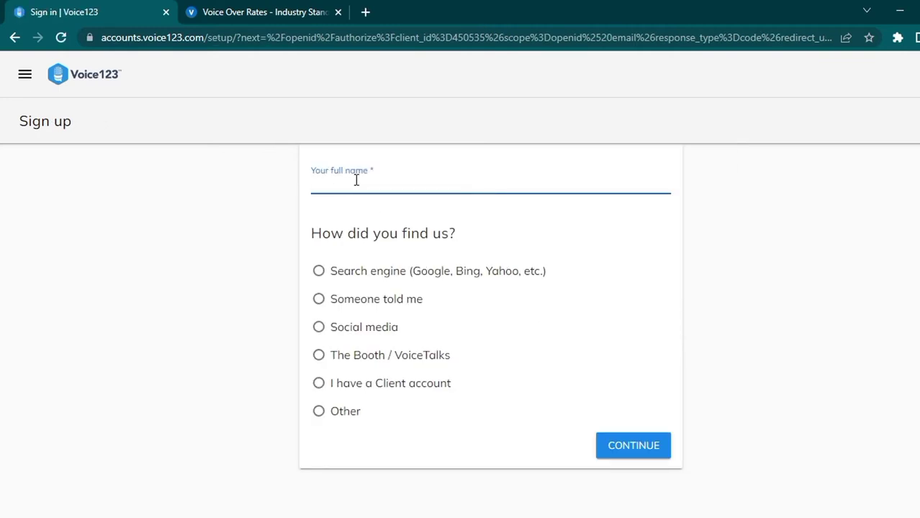
pyautogui.write('MANAHIL')
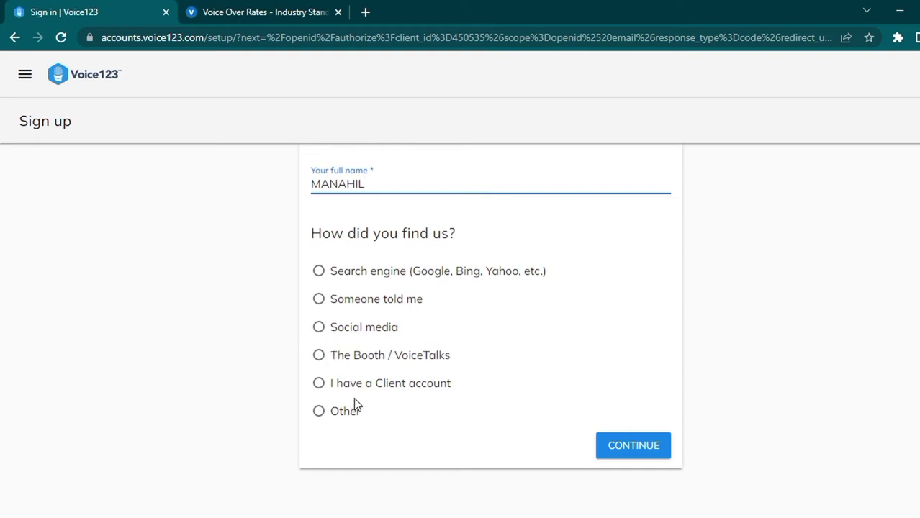
# Step: Give Social media, YouTube, as how the site was found and submit the form
pyautogui.click(336, 335)
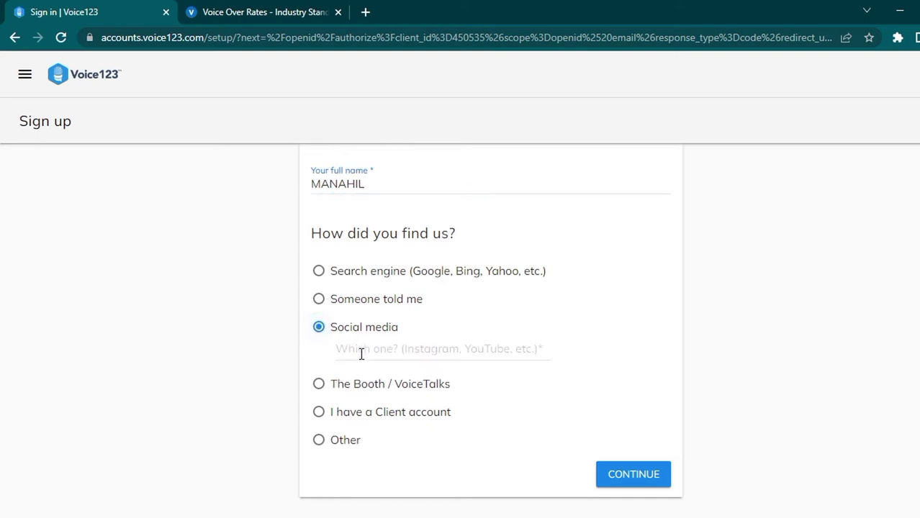
pyautogui.click(361, 353)
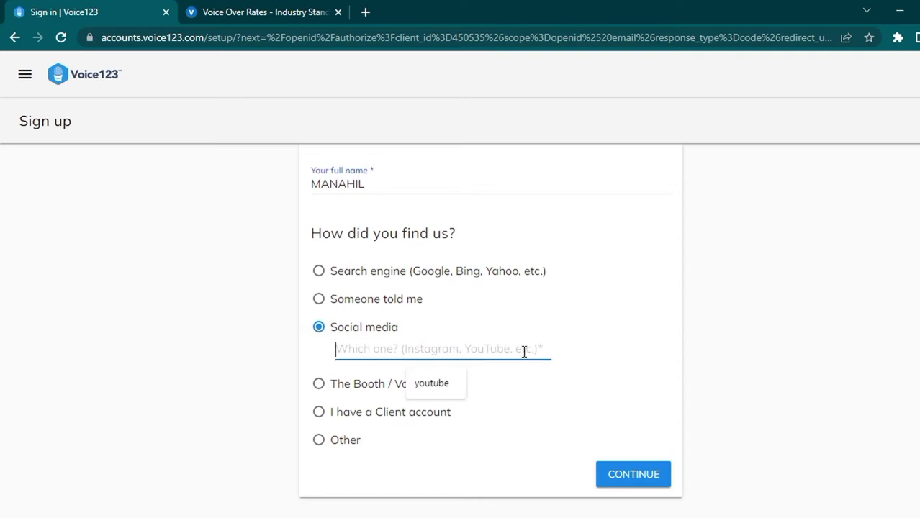
pyautogui.click(428, 385)
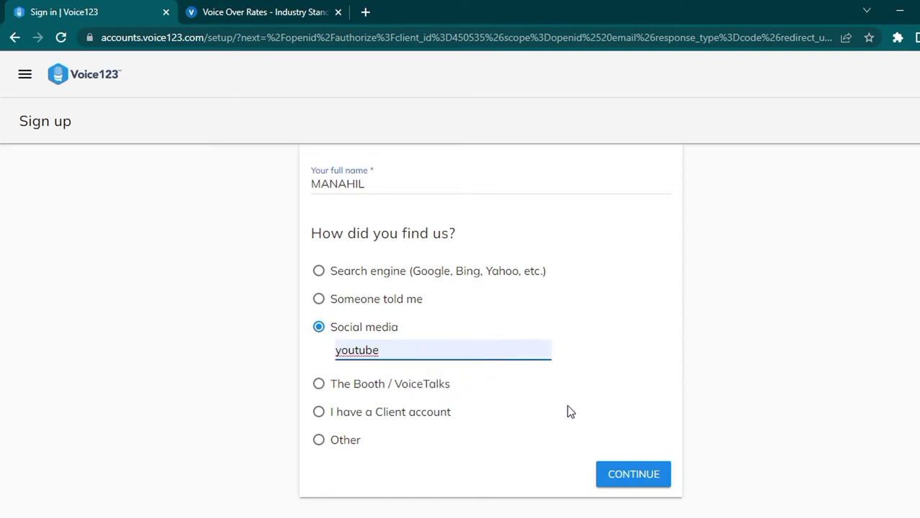
pyautogui.click(633, 475)
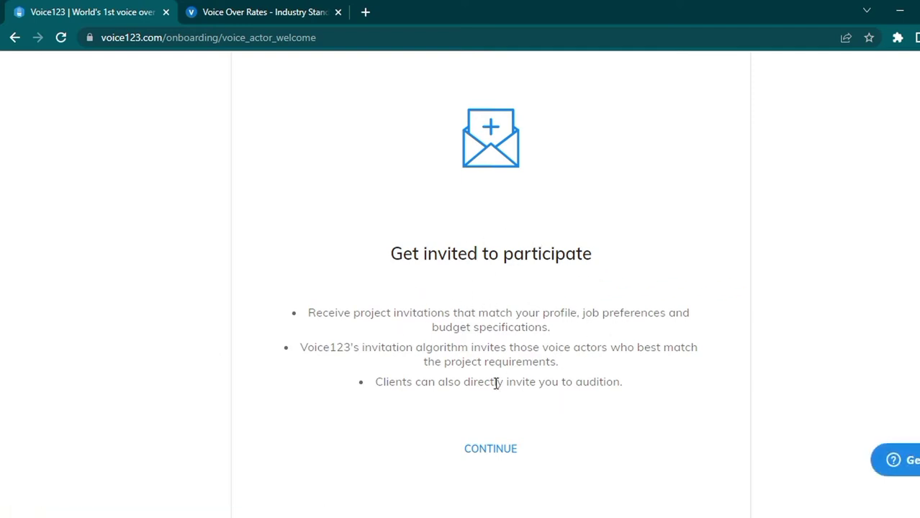
# Step: Go through the three welcome steps and enter the profile editor from Tips
pyautogui.click(492, 449)
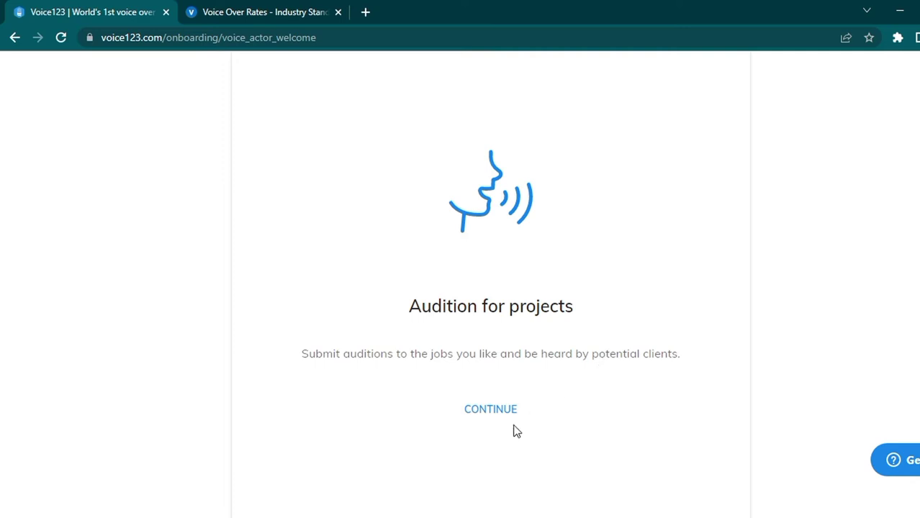
pyautogui.click(489, 424)
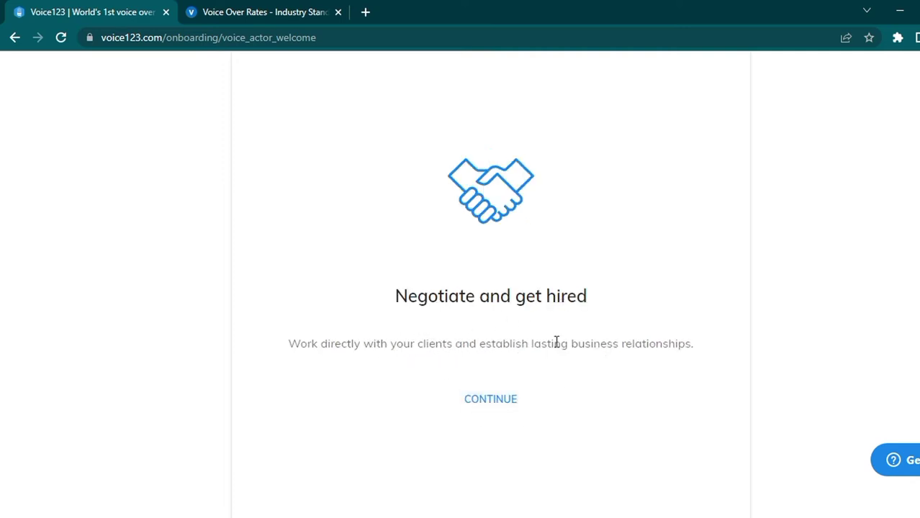
pyautogui.click(486, 401)
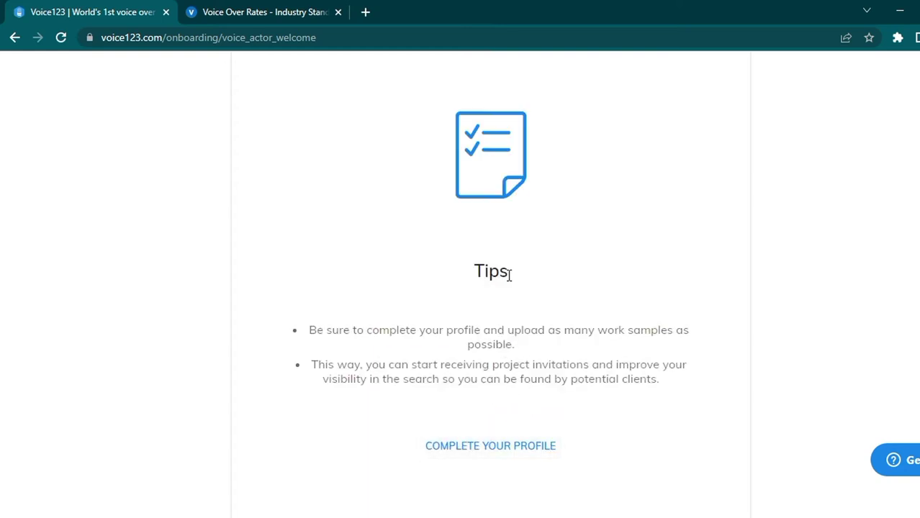
pyautogui.click(495, 441)
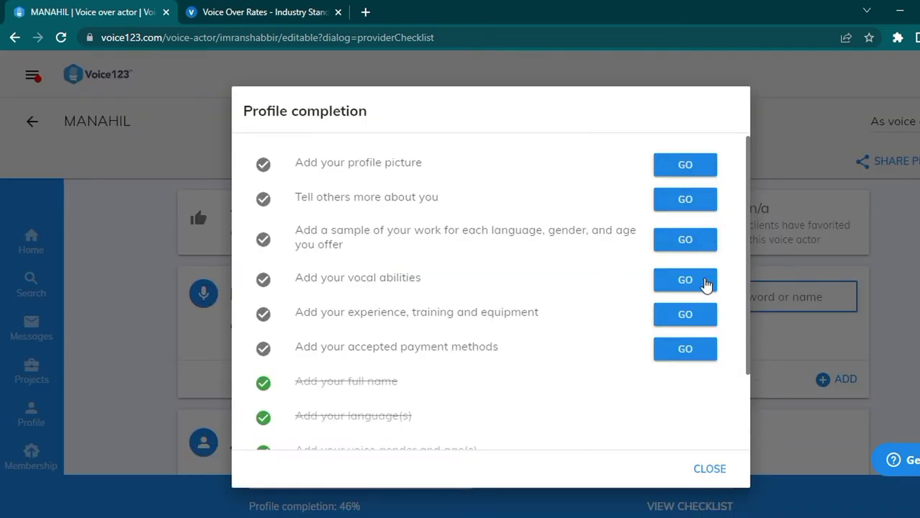
# Step: Review the remaining profile tasks, close the checklist, and show the Playlists section
pyautogui.scroll(-3, 687, 357)
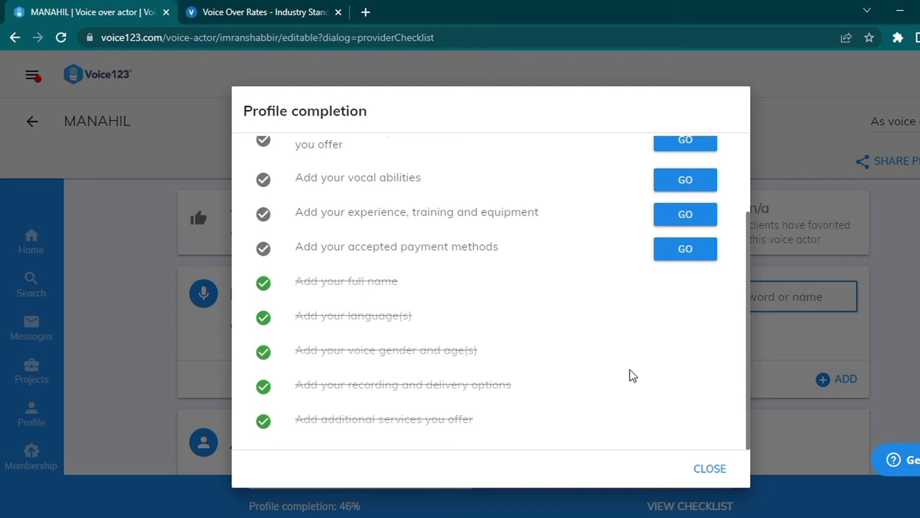
pyautogui.scroll(3, 644, 369)
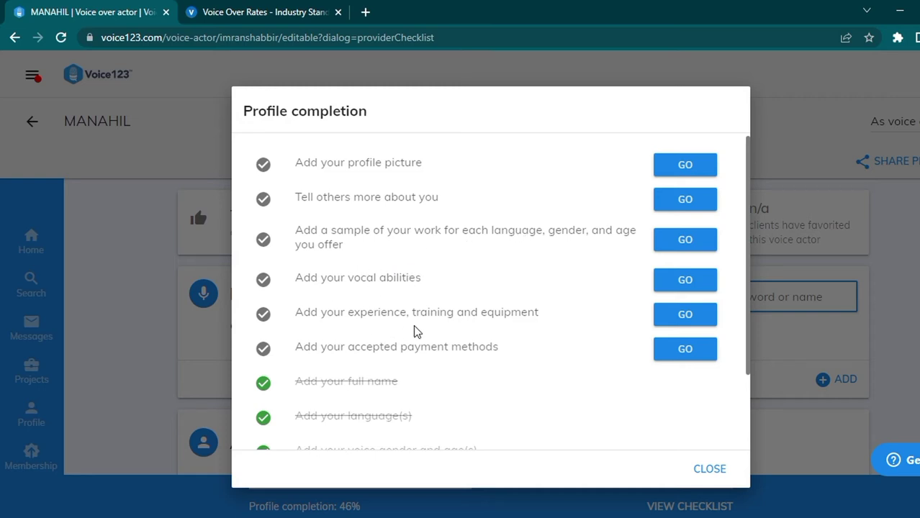
pyautogui.click(716, 469)
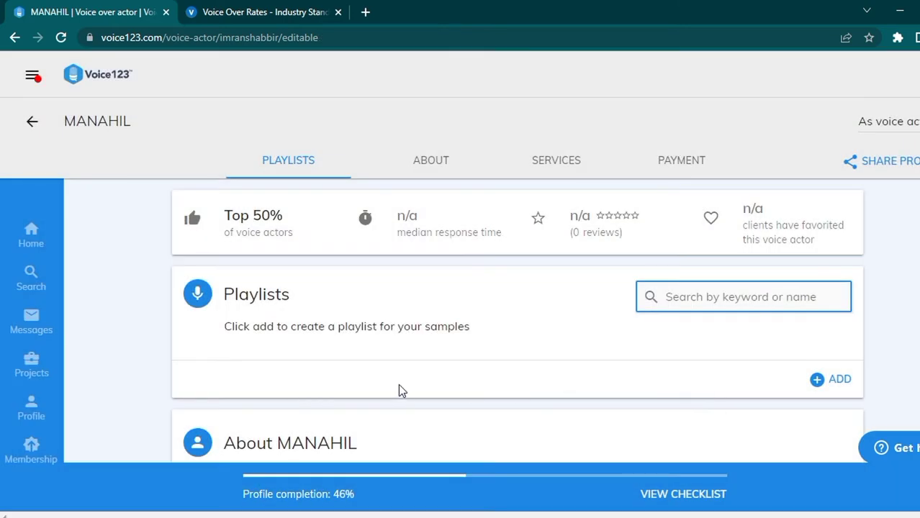
pyautogui.click(256, 165)
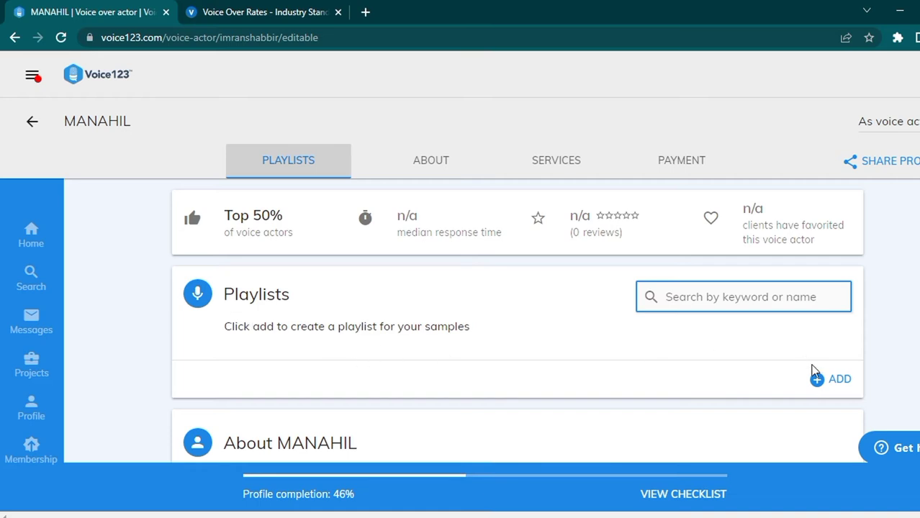
# Step: Create a new playlist using the suggested name and start adding a sample
pyautogui.click(832, 382)
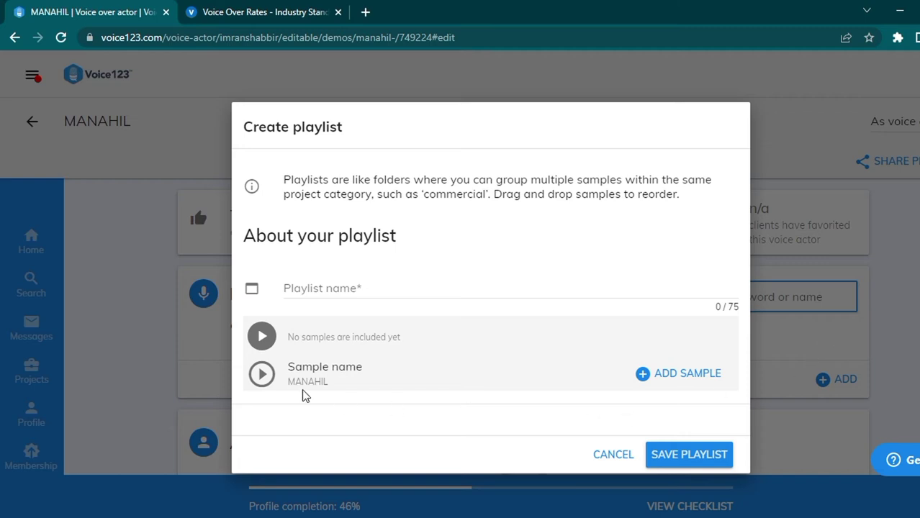
pyautogui.click(317, 289)
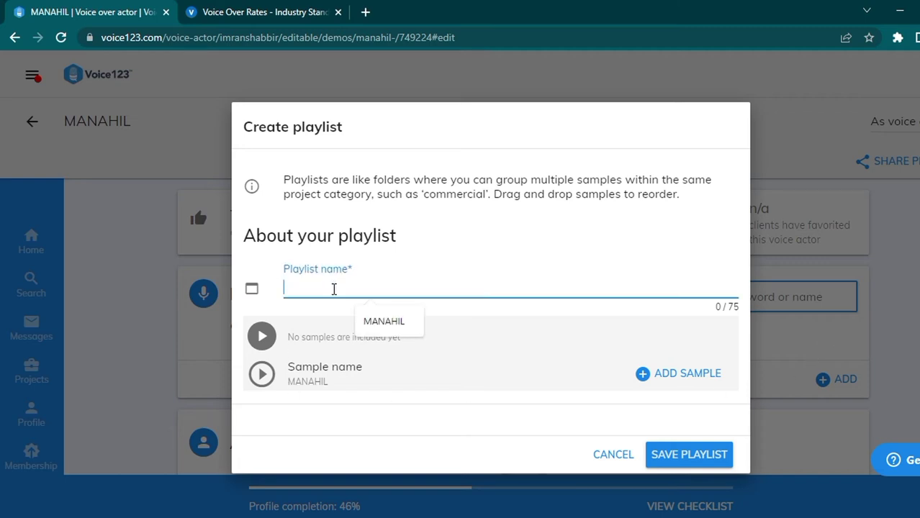
pyautogui.click(390, 328)
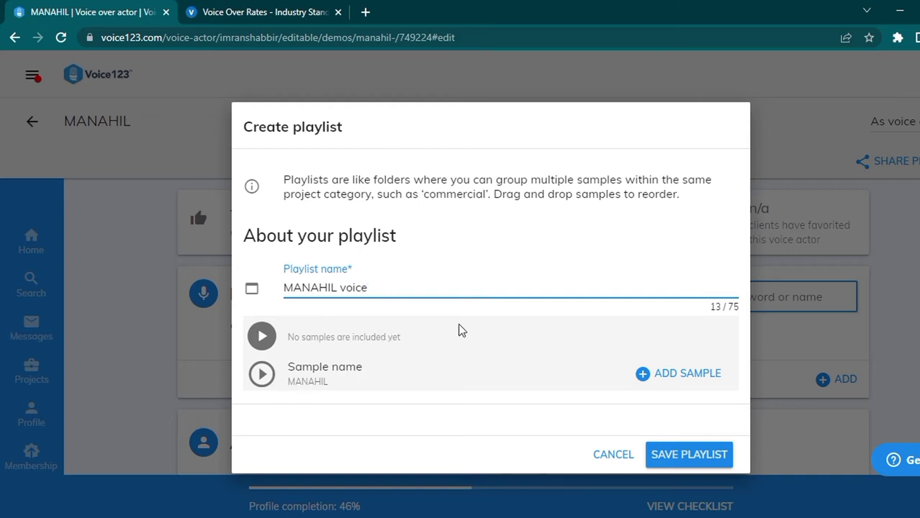
pyautogui.click(643, 380)
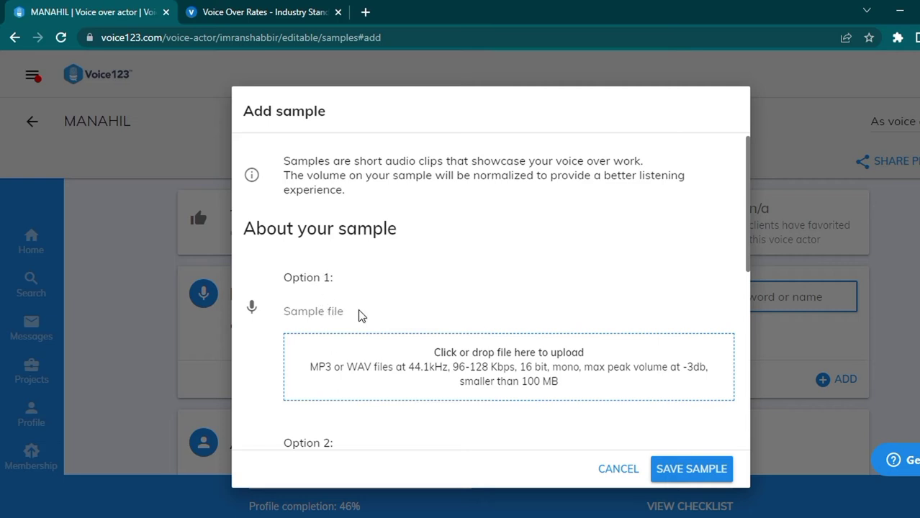
# Step: Upload the VOICE OVER audio file and enter a name for the sample
pyautogui.click(431, 383)
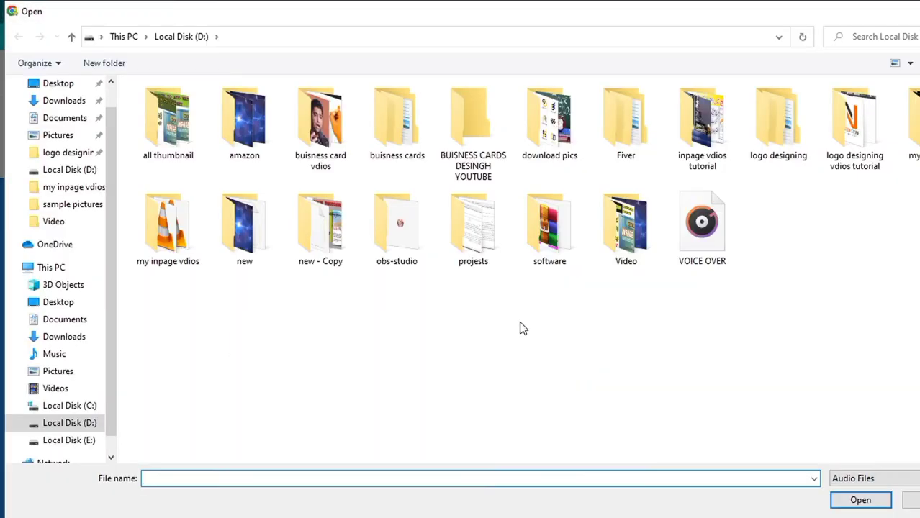
pyautogui.click(709, 225)
pyautogui.click(859, 501)
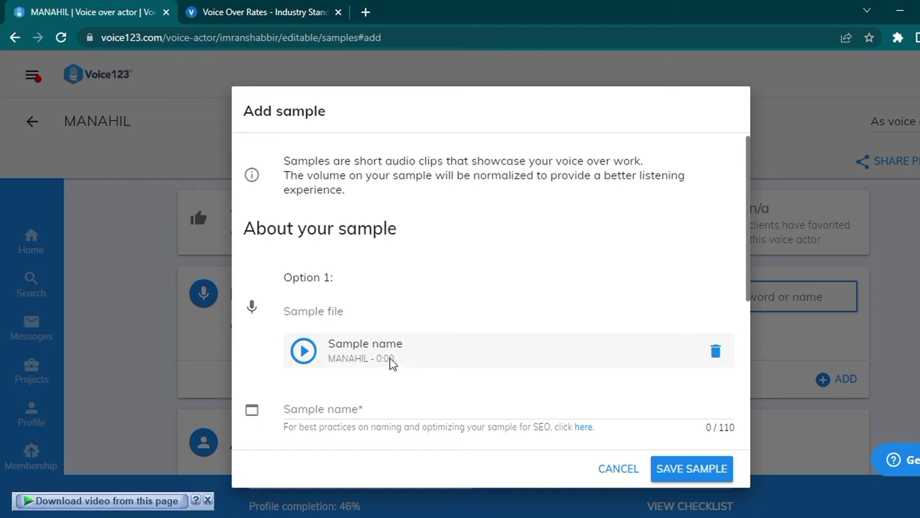
pyautogui.click(382, 408)
pyautogui.write('manahil voice')
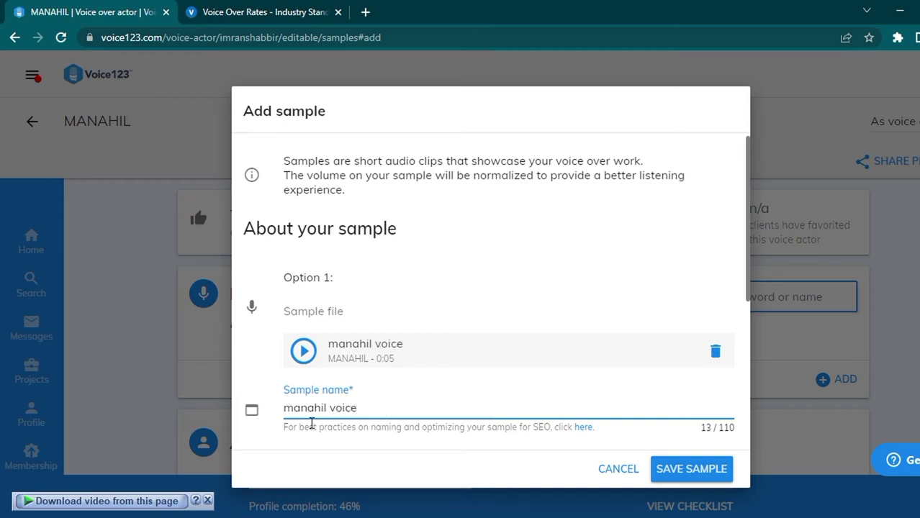
pyautogui.scroll(-3, 569, 393)
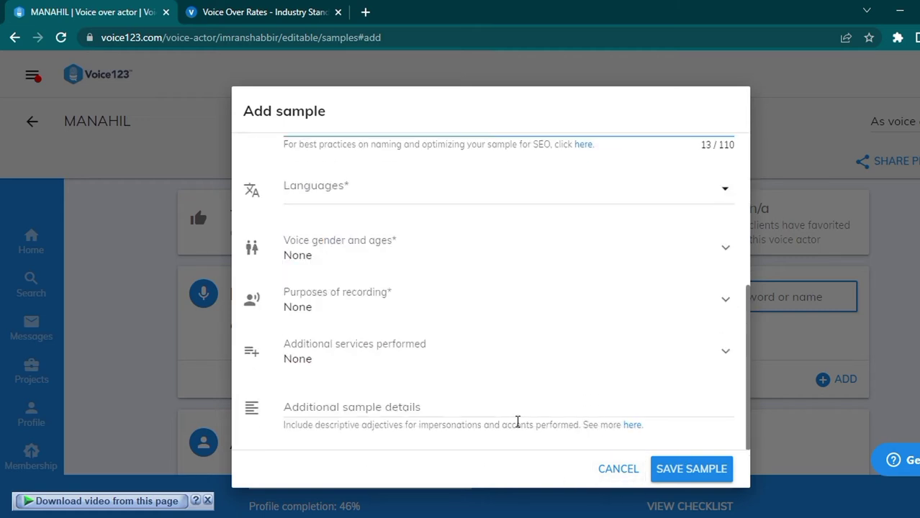
pyautogui.scroll(3, 446, 297)
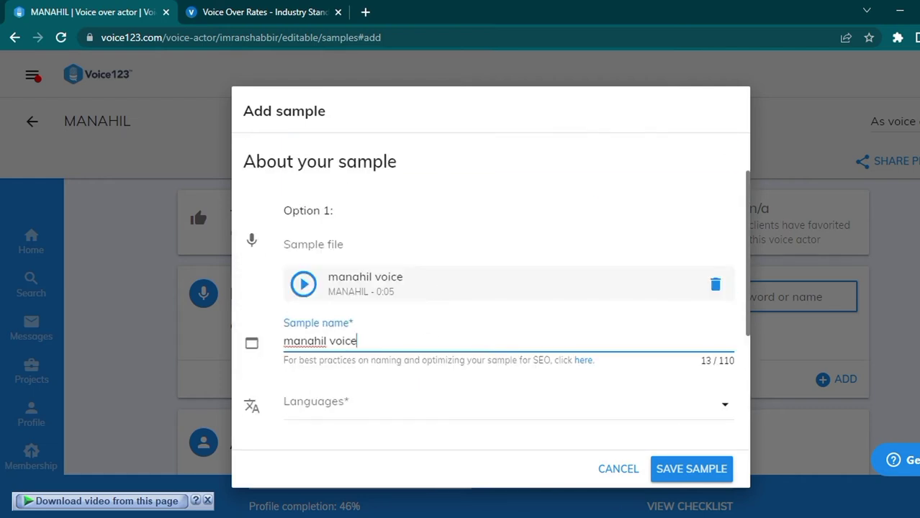
pyautogui.scroll(-3, 619, 245)
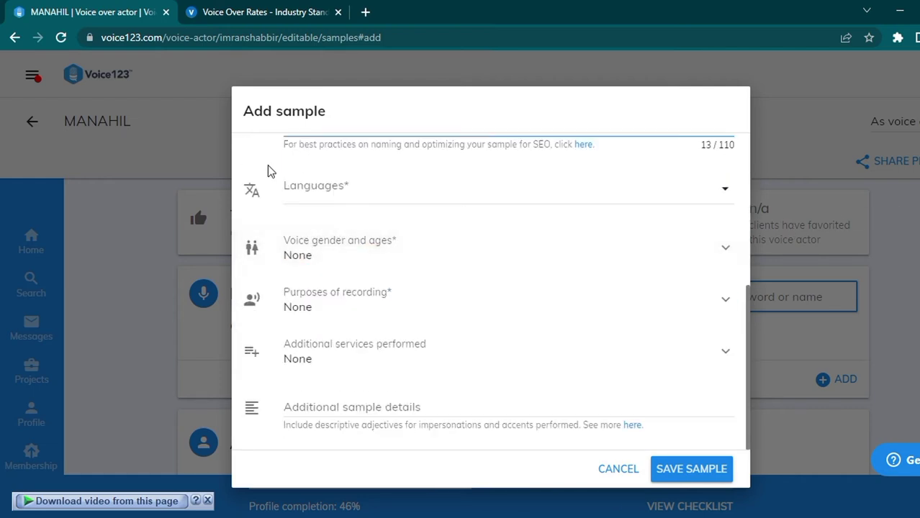
# Step: Set the sample language to Urdu and the voice to Female young adult
pyautogui.click(349, 187)
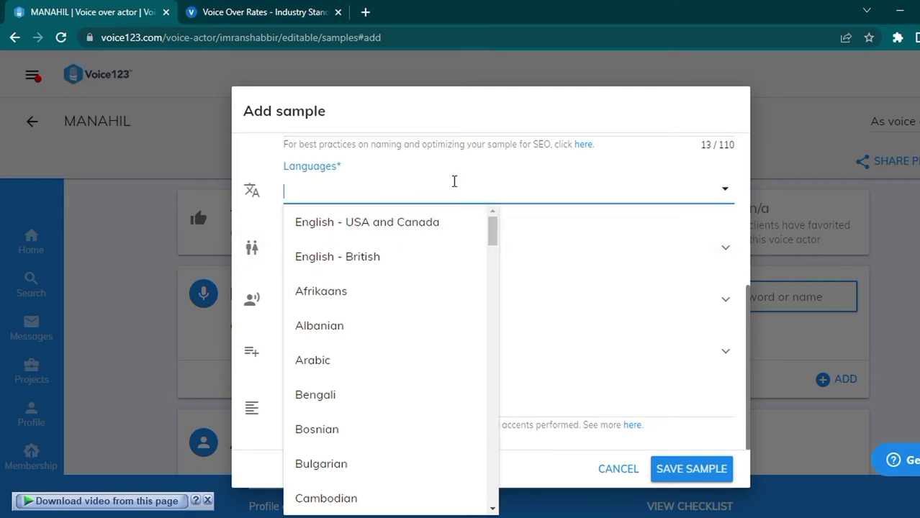
pyautogui.write('urdu')
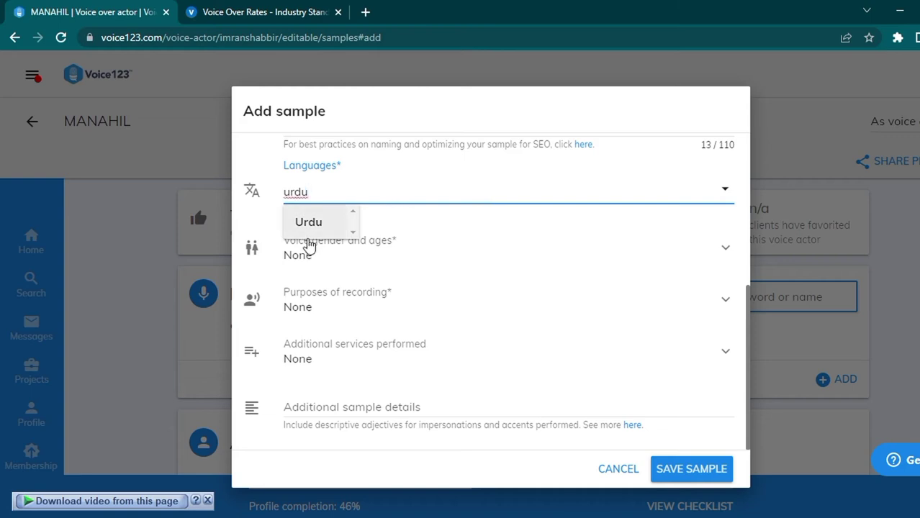
pyautogui.click(308, 227)
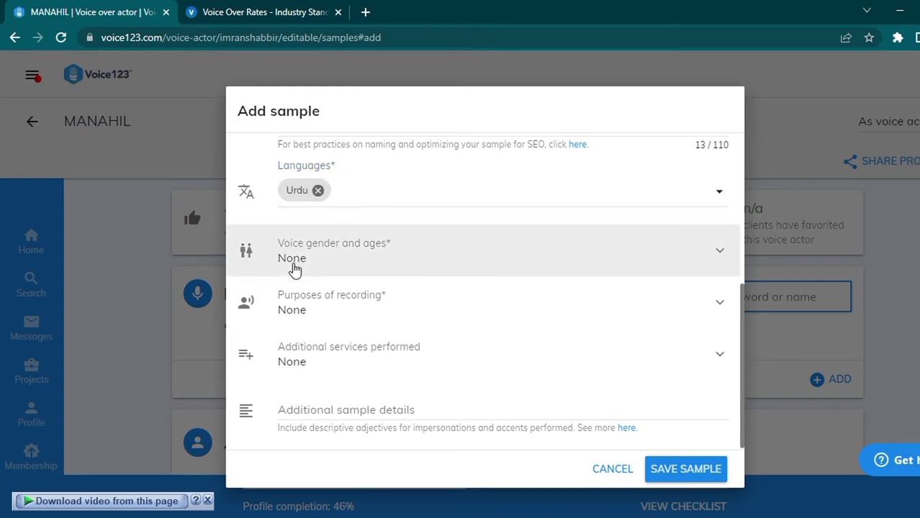
pyautogui.click(352, 264)
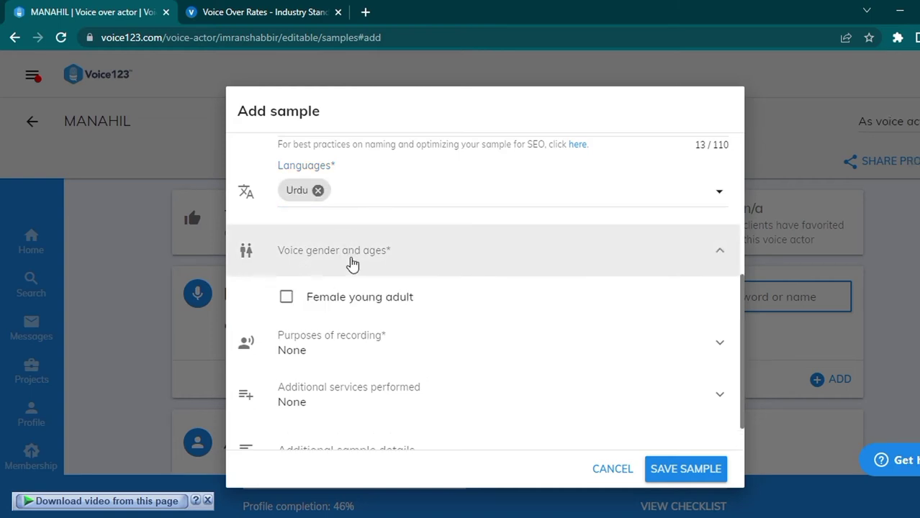
pyautogui.click(324, 303)
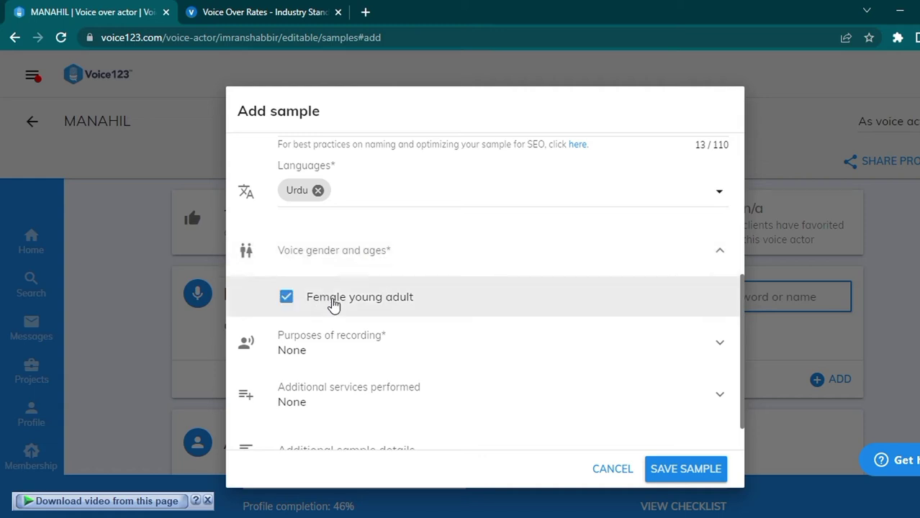
pyautogui.click(335, 342)
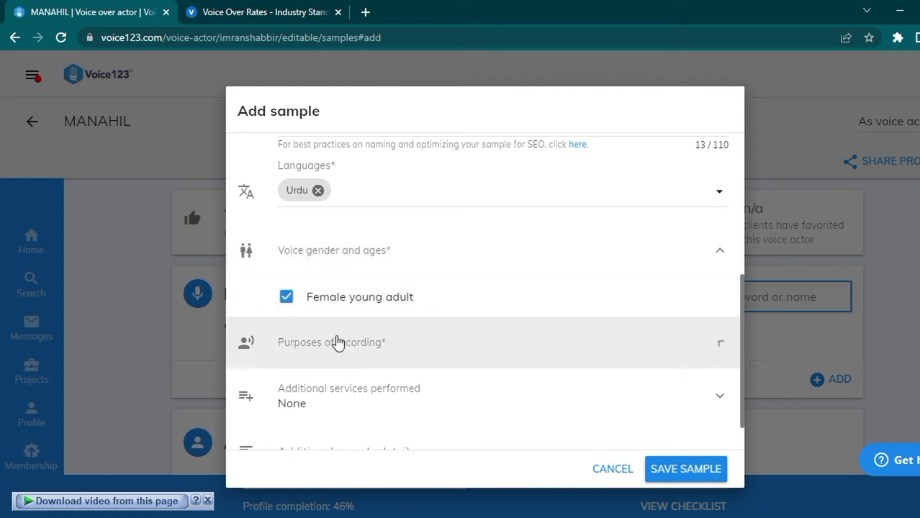
# Step: Tick and then clear the first seven recording-purpose categories, from Adult content to trailers
pyautogui.scroll(-1, 339, 233)
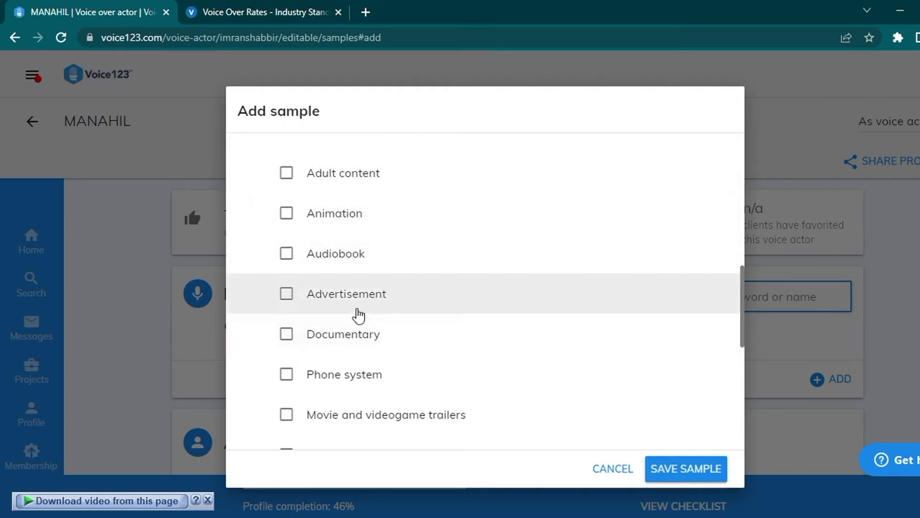
pyautogui.click(286, 174)
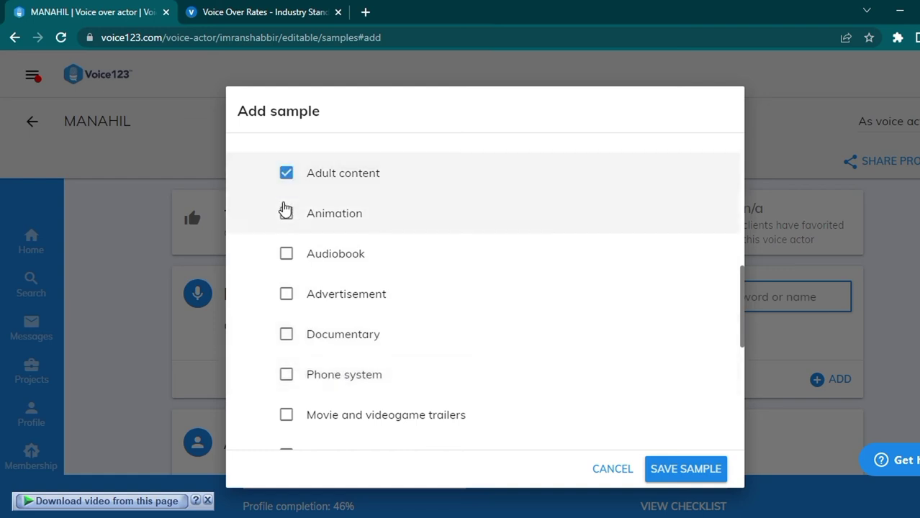
pyautogui.click(287, 219)
pyautogui.click(288, 254)
pyautogui.click(286, 294)
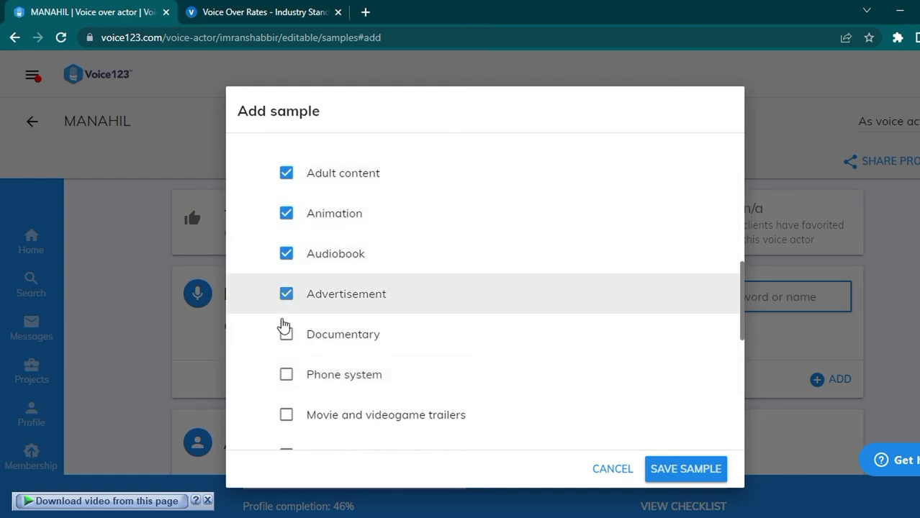
pyautogui.click(286, 334)
pyautogui.click(286, 375)
pyautogui.click(286, 415)
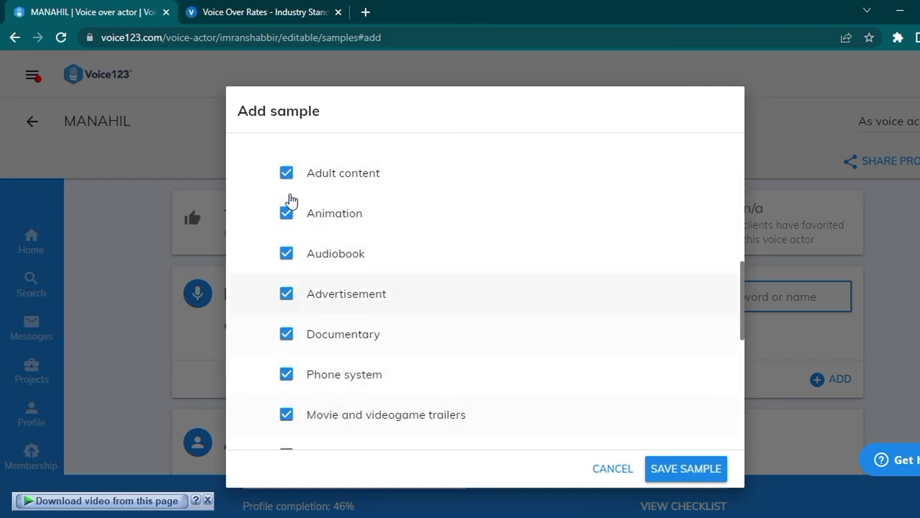
pyautogui.click(286, 174)
pyautogui.click(287, 214)
pyautogui.click(287, 252)
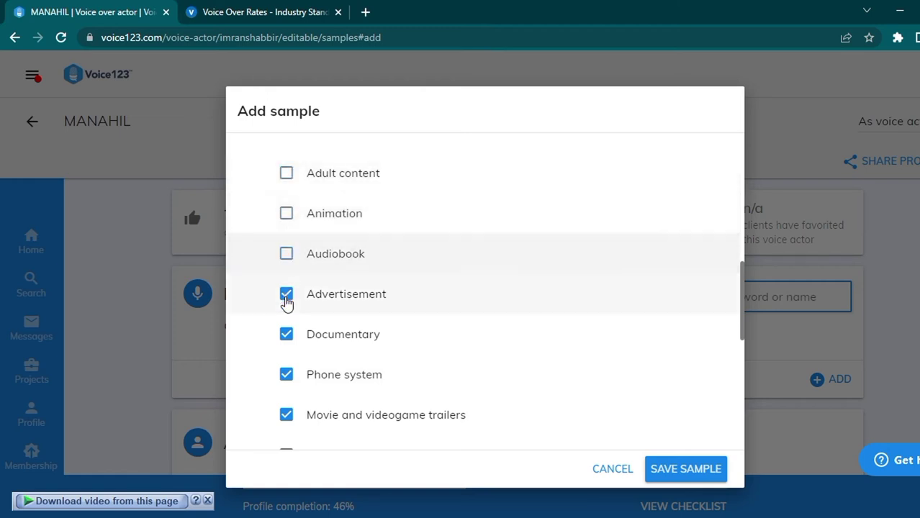
pyautogui.click(285, 293)
pyautogui.click(286, 334)
pyautogui.click(286, 374)
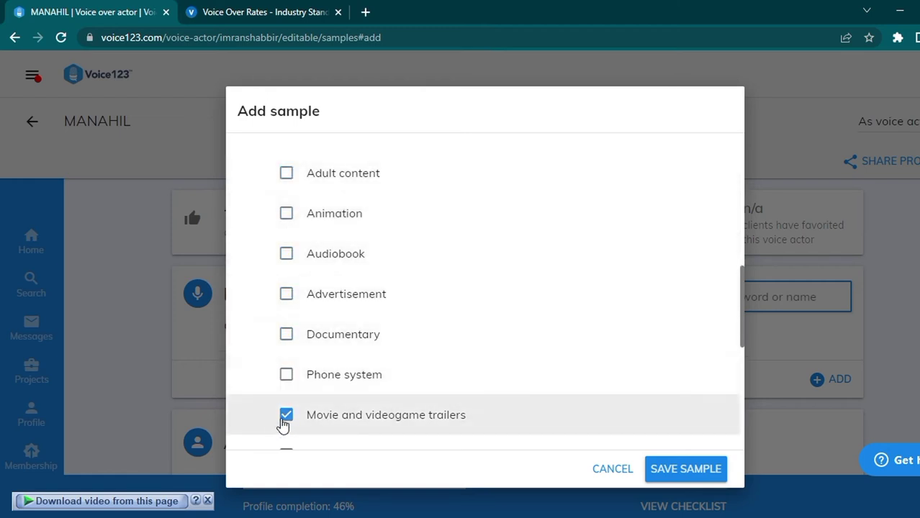
pyautogui.click(286, 416)
# Step: Tag the sample Advertisement, Documentary and Movie or TV show, and save it
pyautogui.click(287, 295)
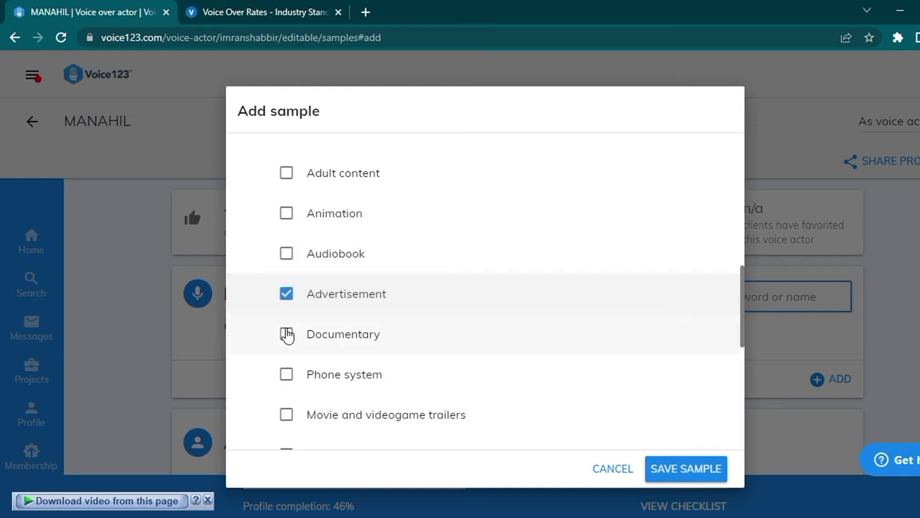
pyautogui.click(286, 335)
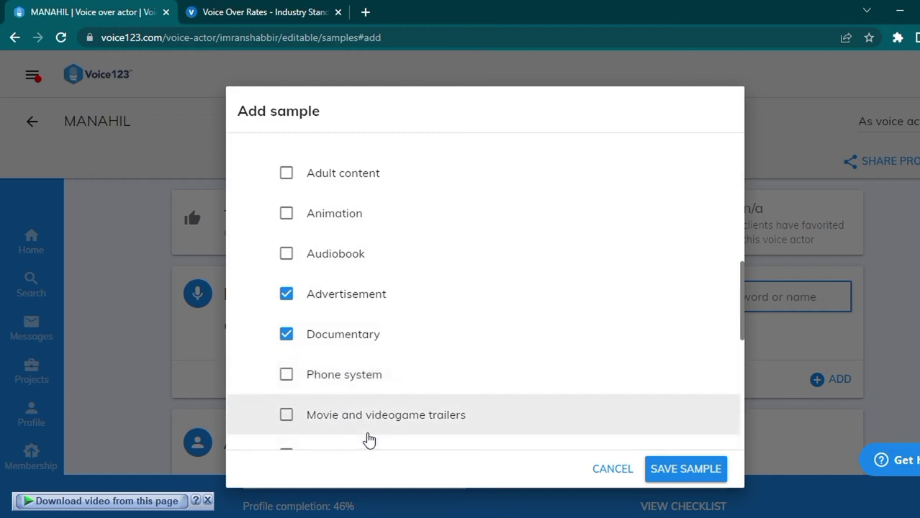
pyautogui.scroll(-3, 382, 419)
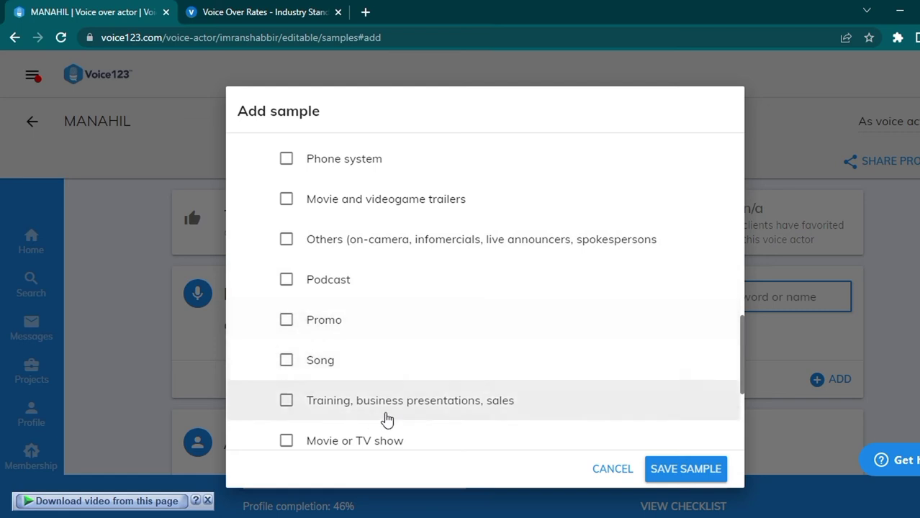
pyautogui.click(290, 443)
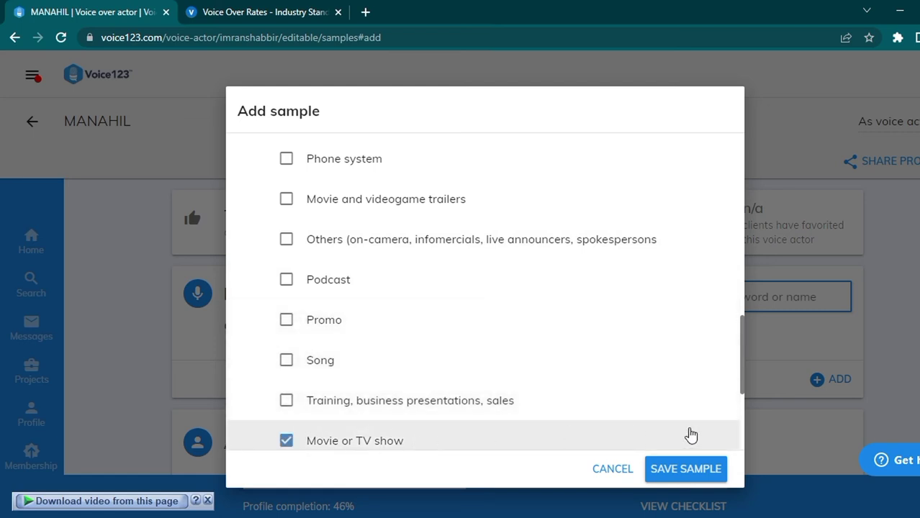
pyautogui.click(670, 472)
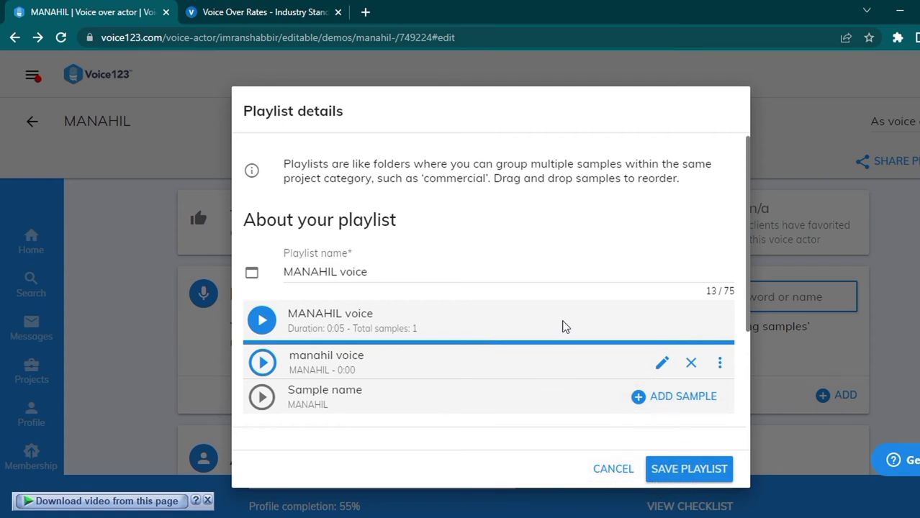
# Step: Save the playlist with its one sample and scroll through the profile's About section
pyautogui.click(668, 470)
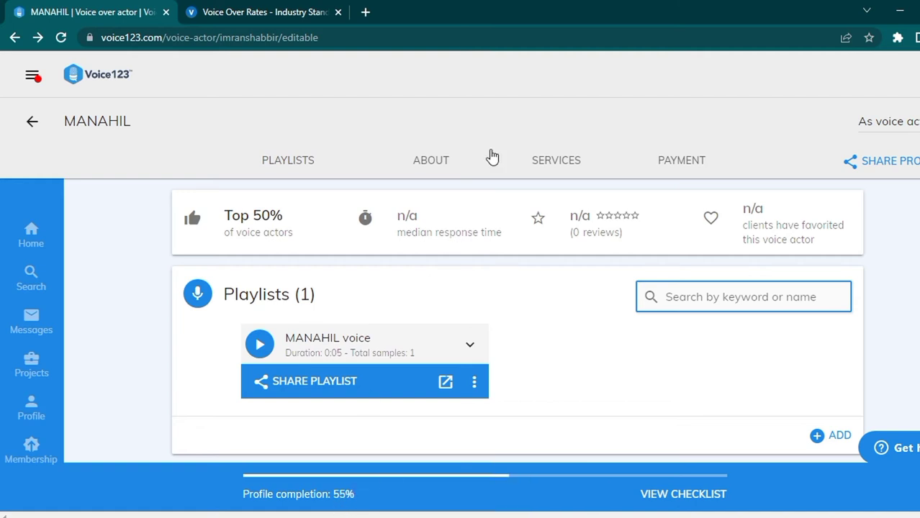
pyautogui.click(430, 162)
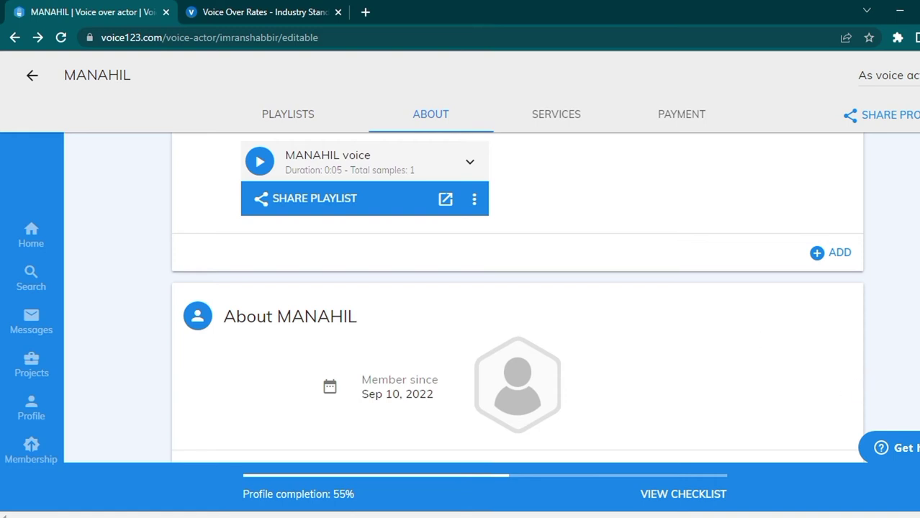
pyautogui.scroll(-1, 834, 384)
pyautogui.scroll(-3, 904, 272)
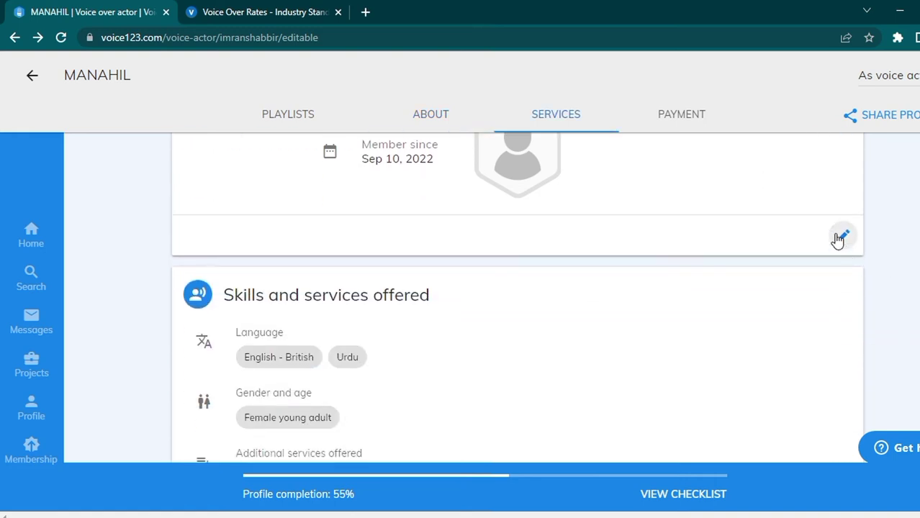
# Step: Upload the PROFILE image as the profile picture in the About you editor
pyautogui.click(840, 238)
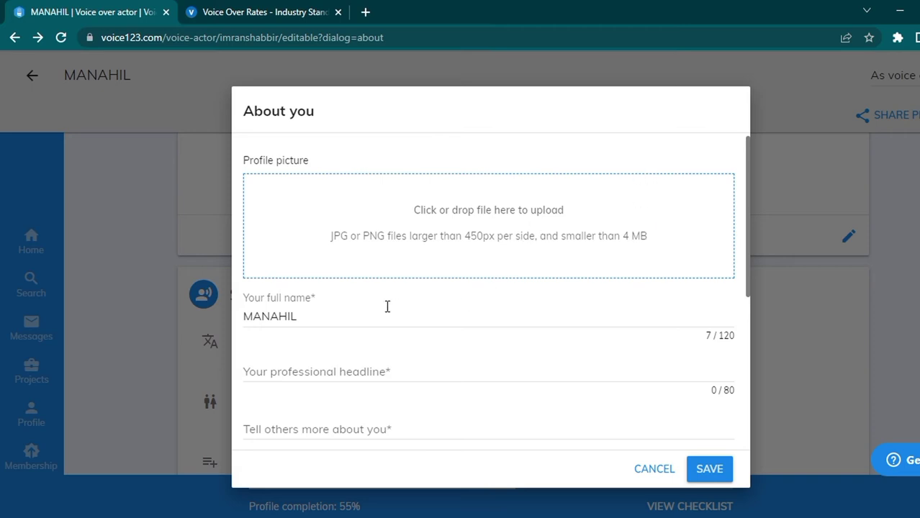
pyautogui.click(485, 236)
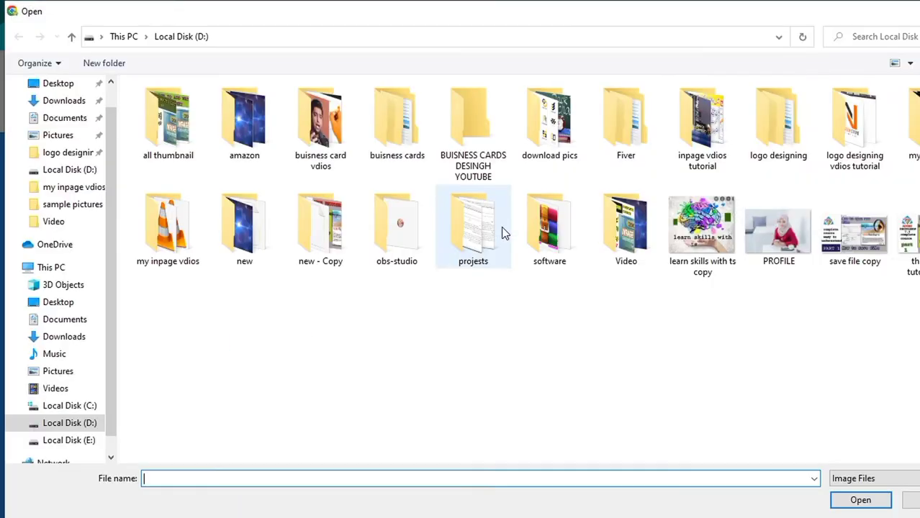
pyautogui.click(783, 265)
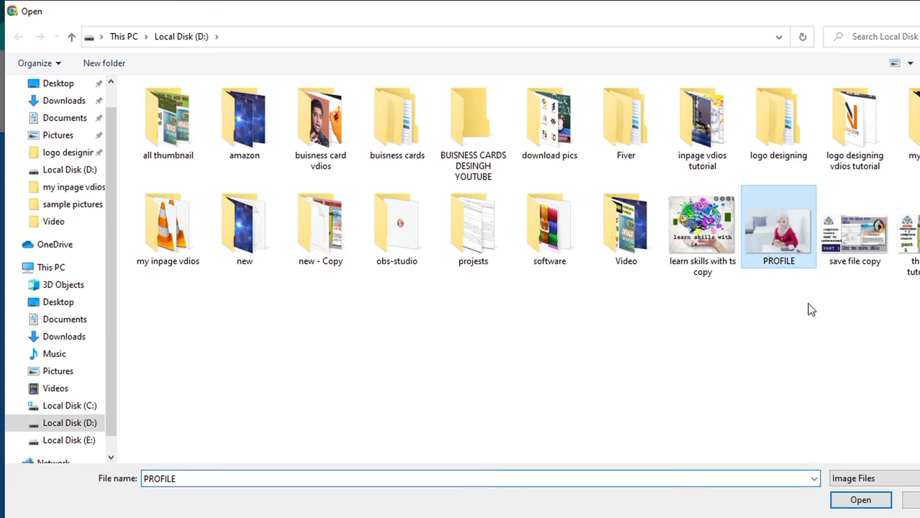
pyautogui.click(847, 500)
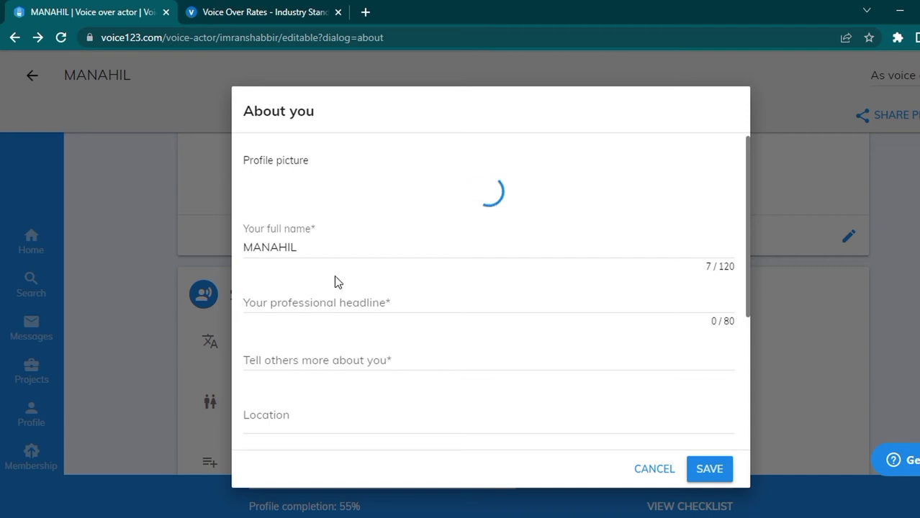
# Step: Set the headline to 'i am professional voiceover artist.', fixing the spelling of 'professional'
pyautogui.click(304, 301)
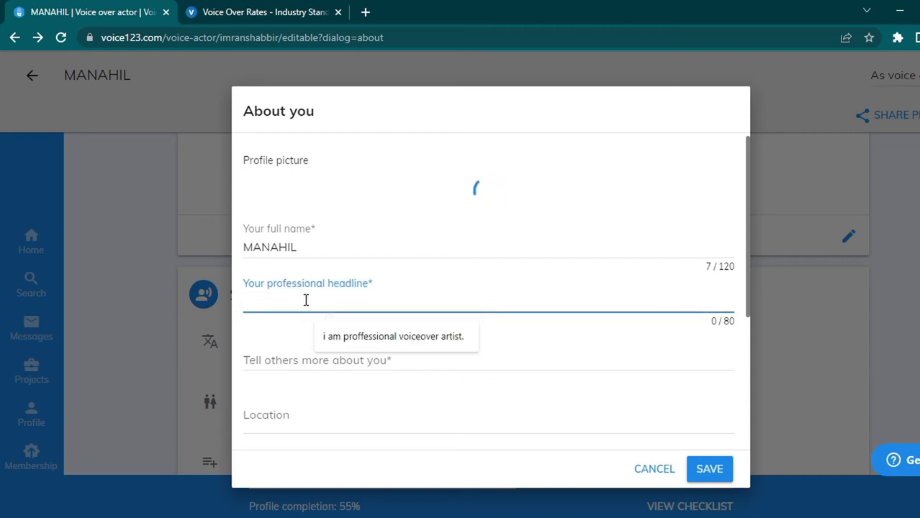
pyautogui.click(340, 340)
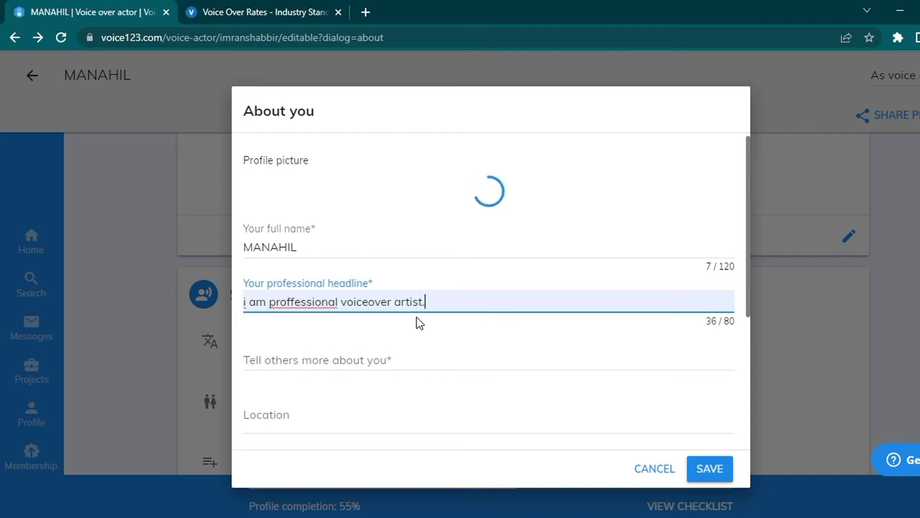
pyautogui.rightClick(323, 305)
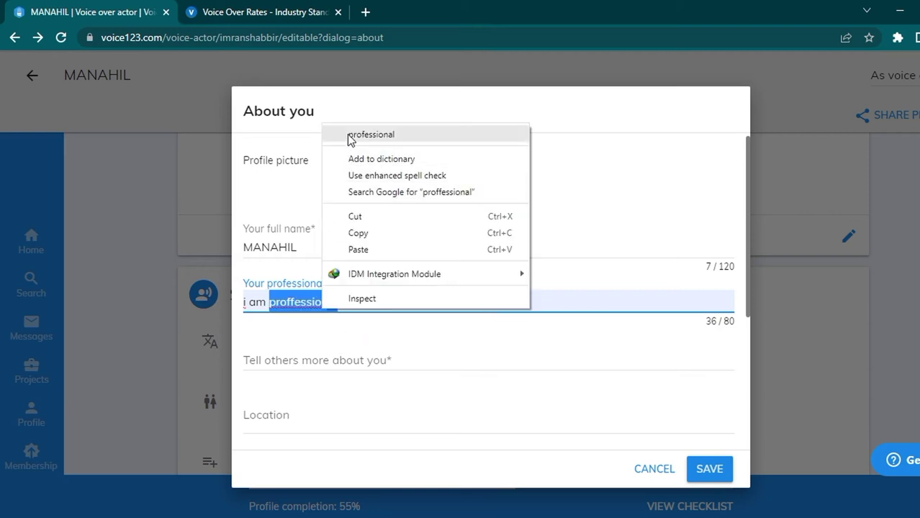
pyautogui.click(349, 133)
# Step: Write a bio introducing yourself as a voice over artist with 5 years of experience
pyautogui.click(354, 362)
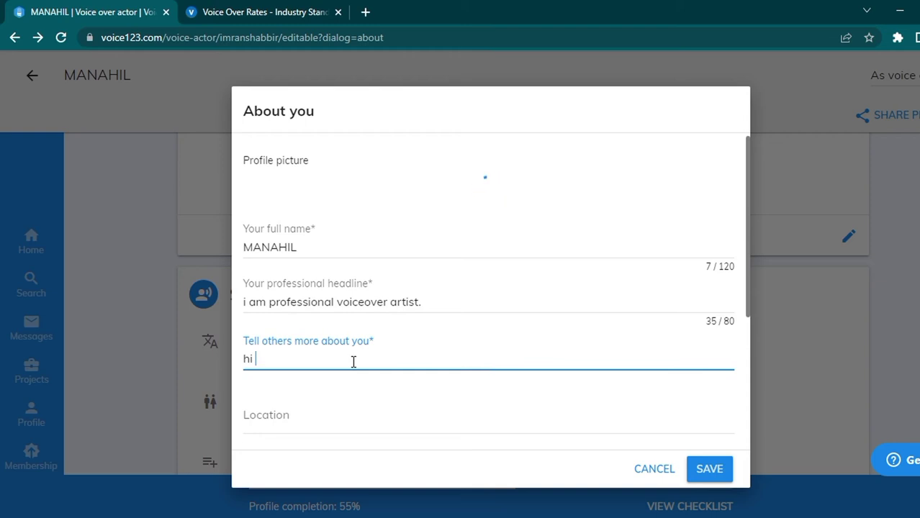
pyautogui.write('hi i am')
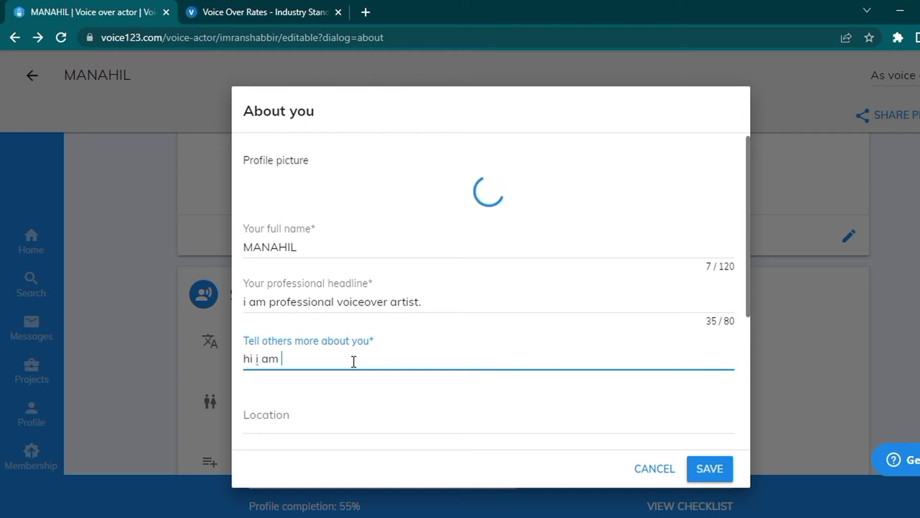
pyautogui.write(' MANAHIL')
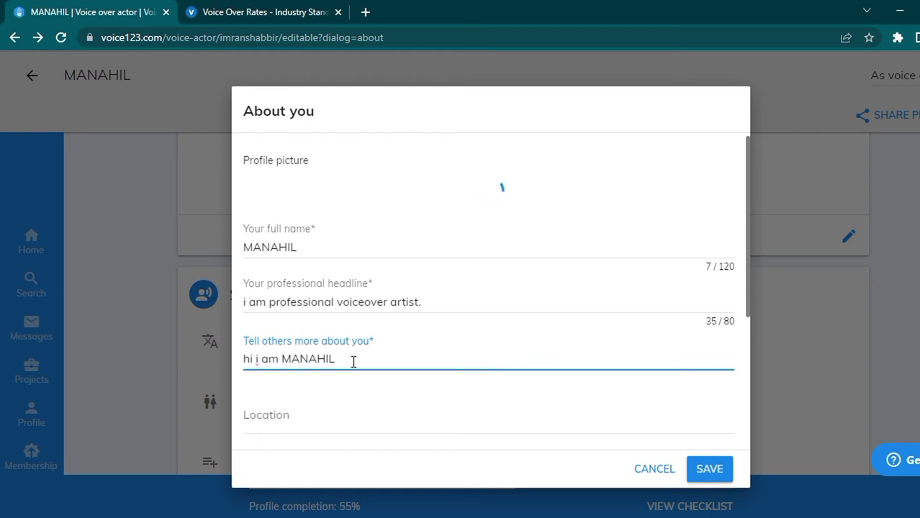
pyautogui.write(' voice over artist')
pyautogui.write('. i ha')
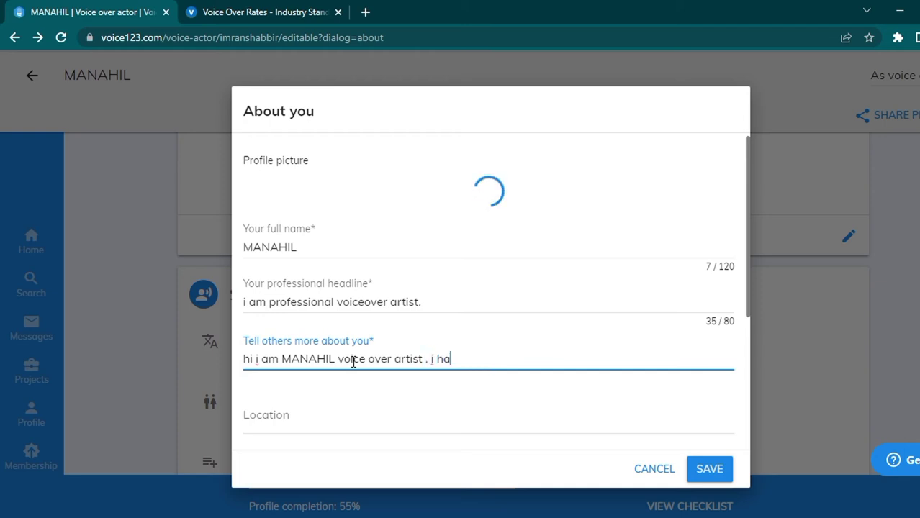
pyautogui.write('ve 5 year of experi')
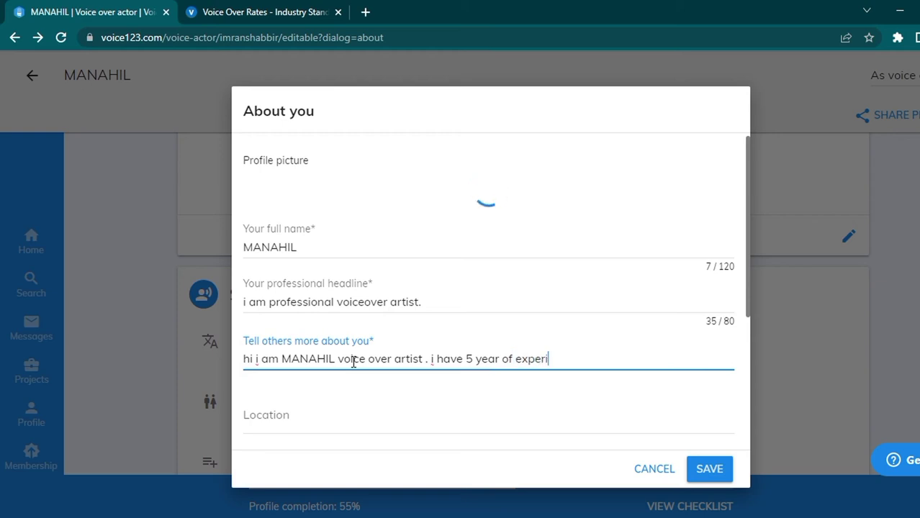
pyautogui.write('eb')
pyautogui.write('ce')
pyautogui.write(' f')
pyautogui.write('etc')
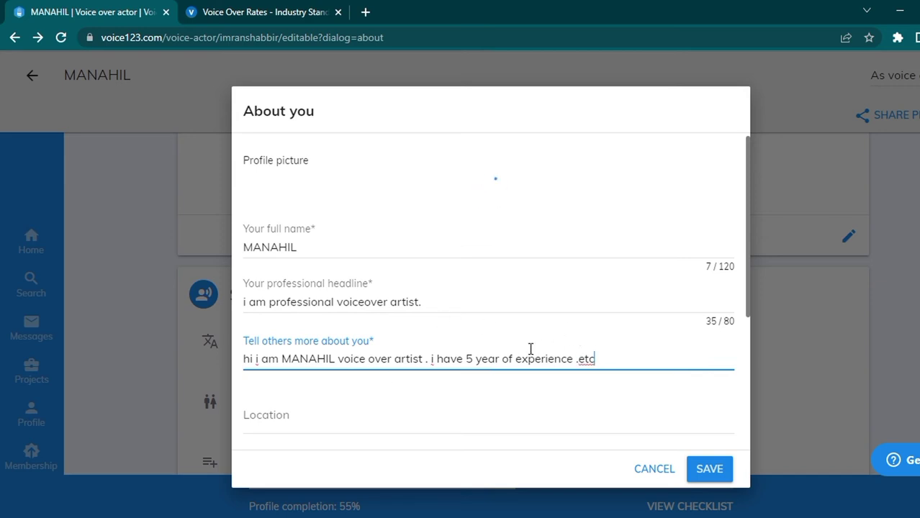
pyautogui.scroll(-3, 530, 348)
# Step: Set the location to Bahawalpur, Pakistan and save the About you details
pyautogui.click(295, 215)
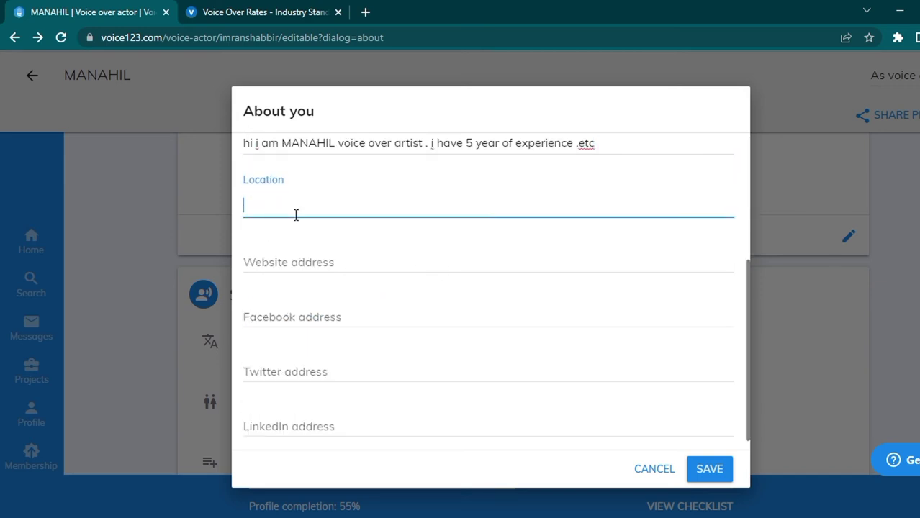
pyautogui.write('baha')
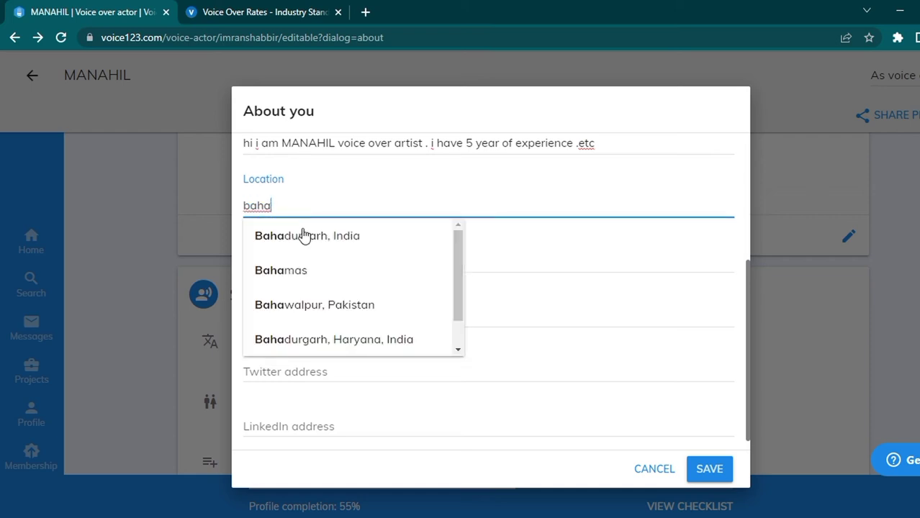
pyautogui.click(328, 305)
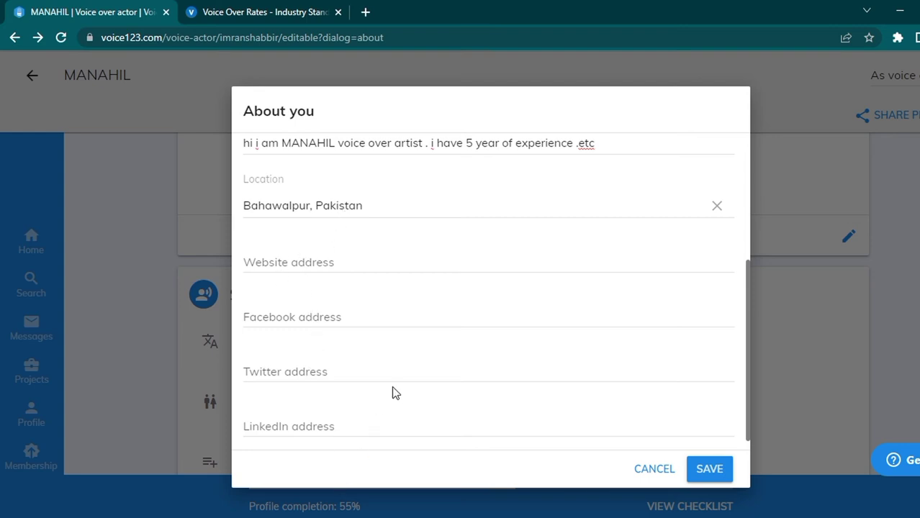
pyautogui.scroll(-1, 396, 390)
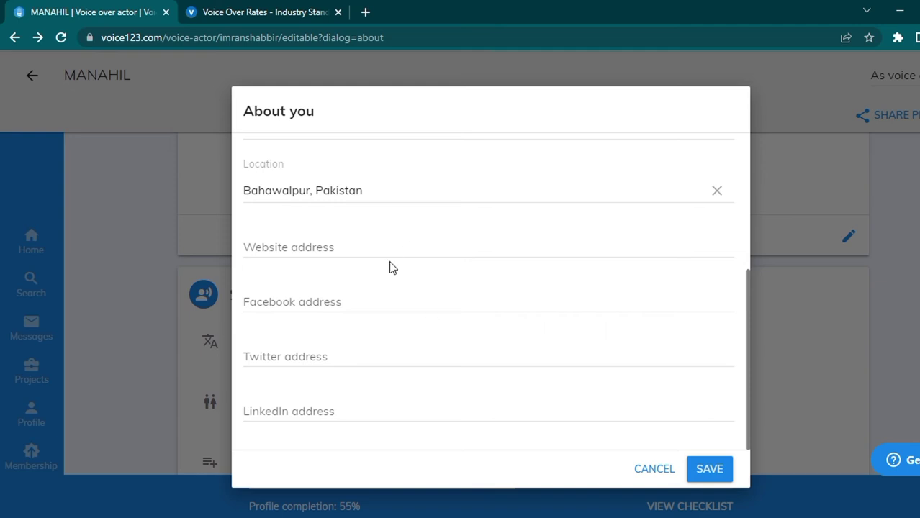
pyautogui.click(691, 473)
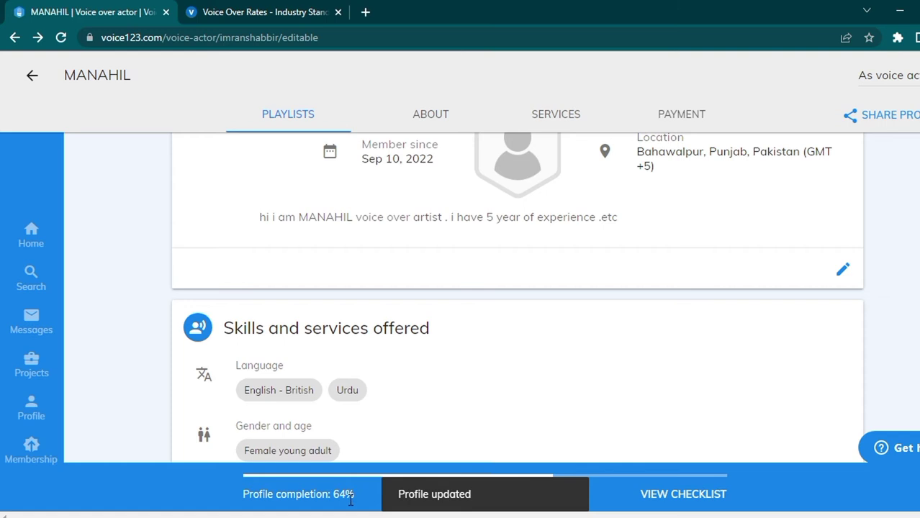
# Step: Jump to the skills and services section of the profile
pyautogui.click(566, 116)
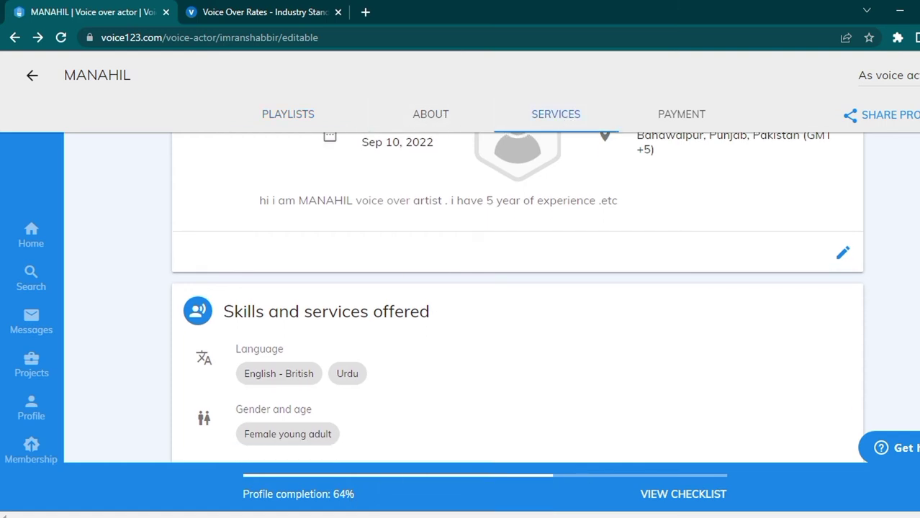
pyautogui.scroll(-5, 516, 302)
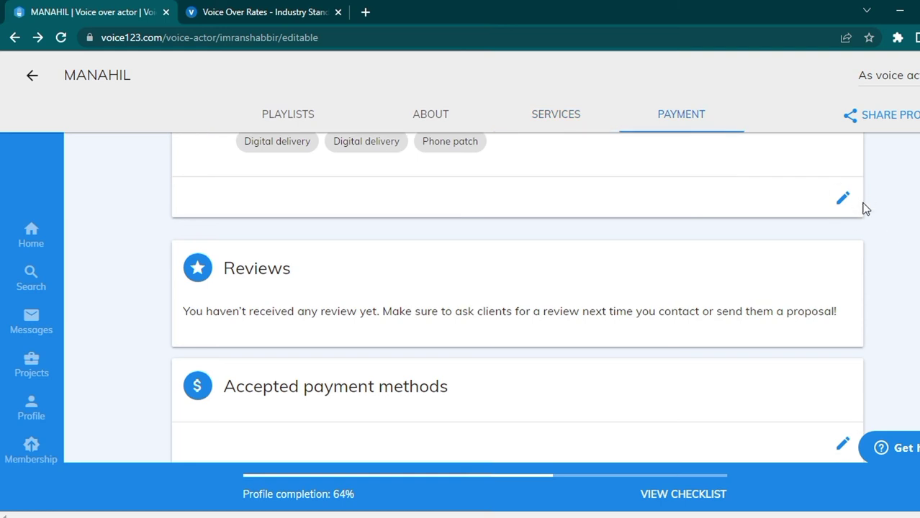
pyautogui.scroll(3, 517, 302)
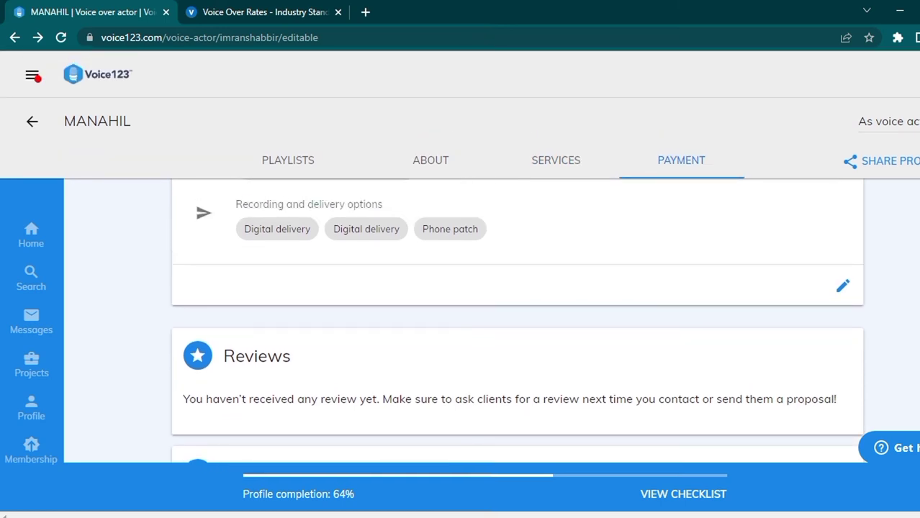
# Step: Open the edit pencil on the Skills and services offered card
pyautogui.scroll(2, 517, 317)
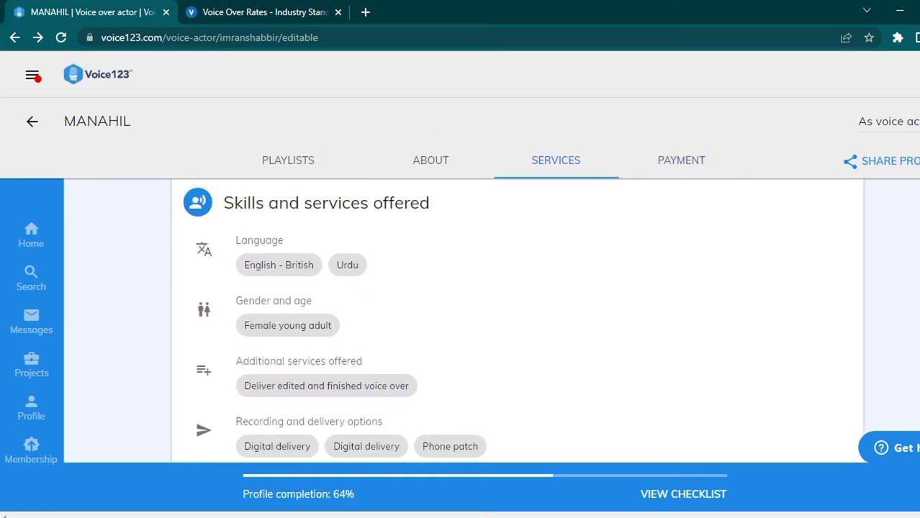
pyautogui.scroll(-2, 517, 302)
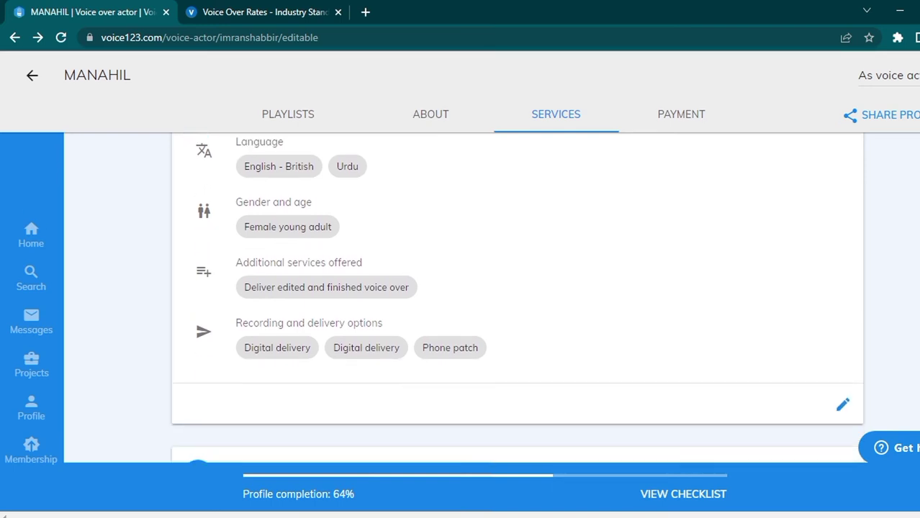
pyautogui.click(843, 404)
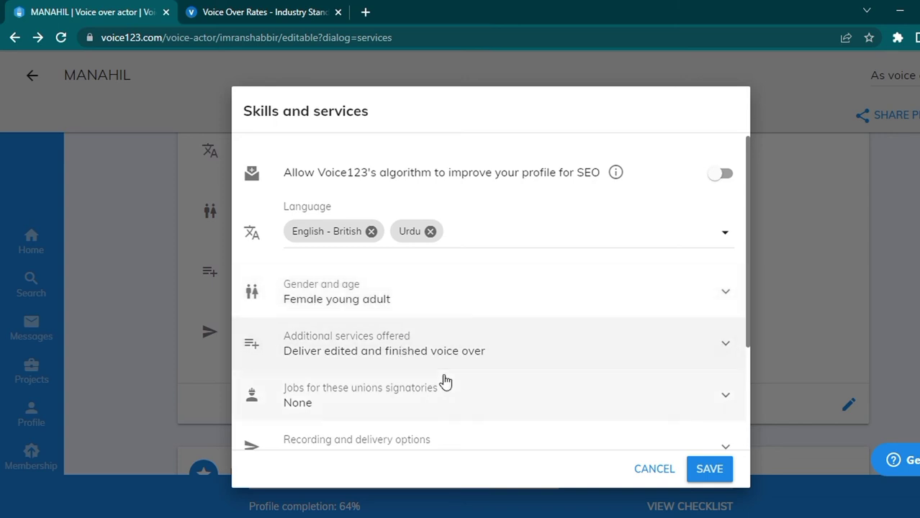
pyautogui.scroll(-2, 422, 406)
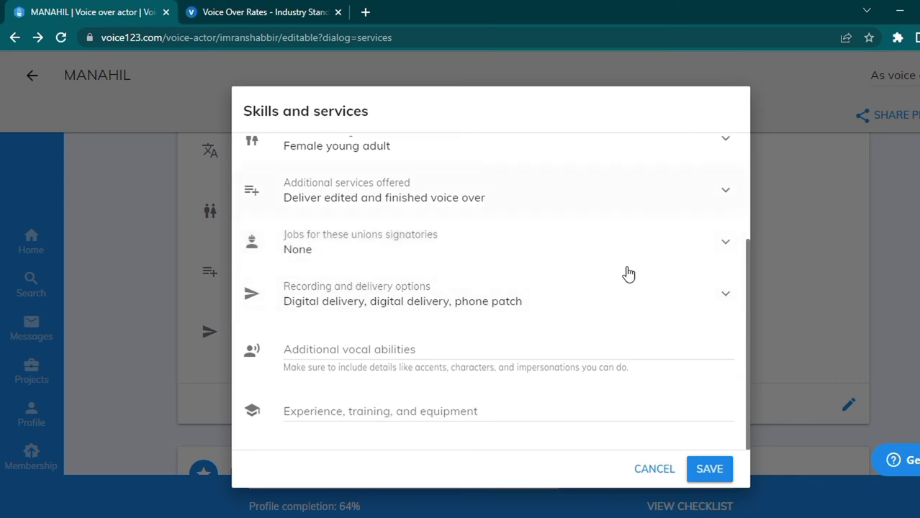
pyautogui.click(453, 409)
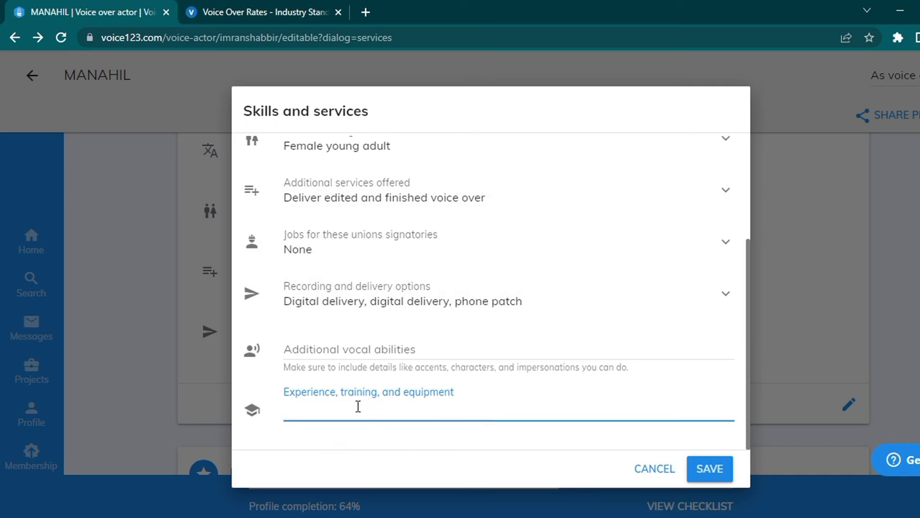
pyautogui.click(414, 351)
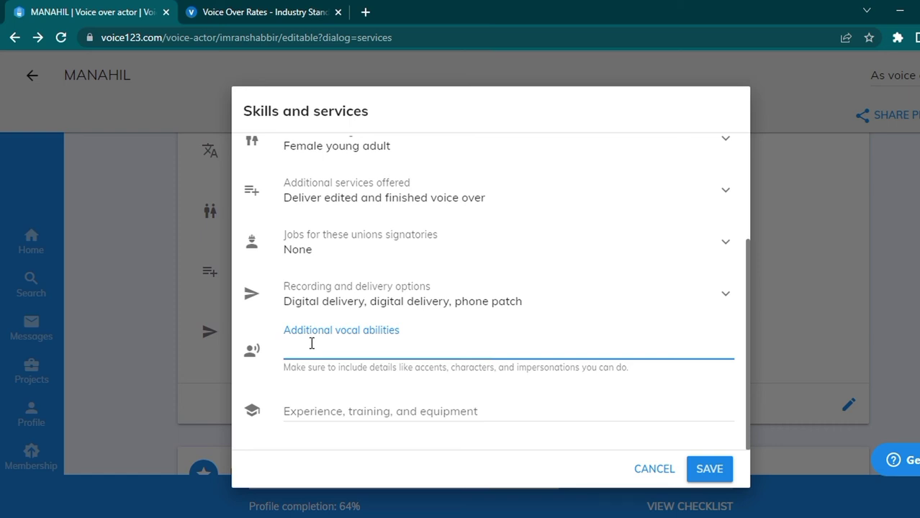
# Step: Enter 'aggression' as a vocal ability, correcting the misspelling via spell-check
pyautogui.write('gresseion')
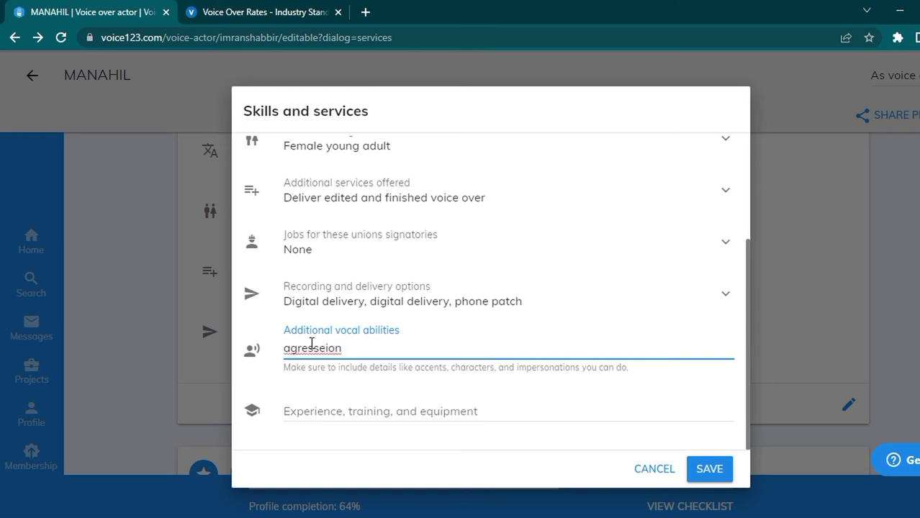
pyautogui.rightClick(309, 348)
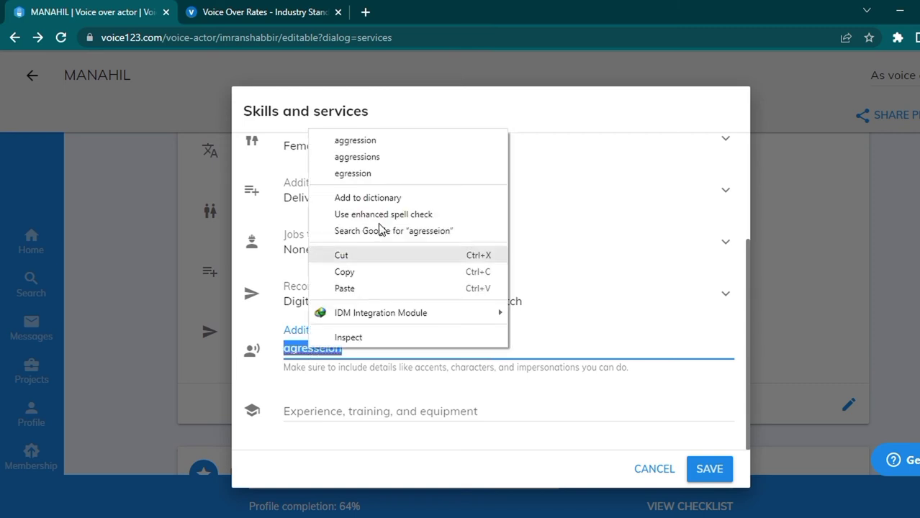
pyautogui.click(380, 143)
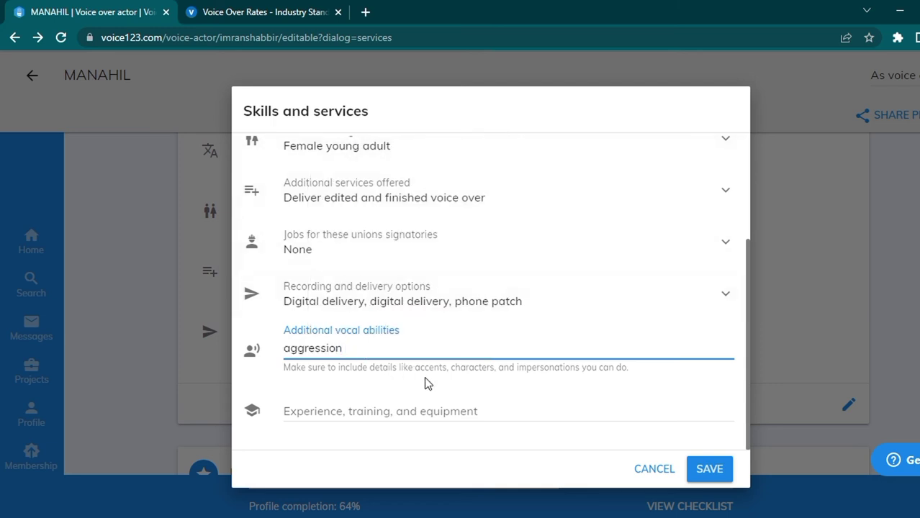
# Step: Add 'voice over. Happily' to the vocal abilities, using the spell-check suggestion
pyautogui.write('voice  over')
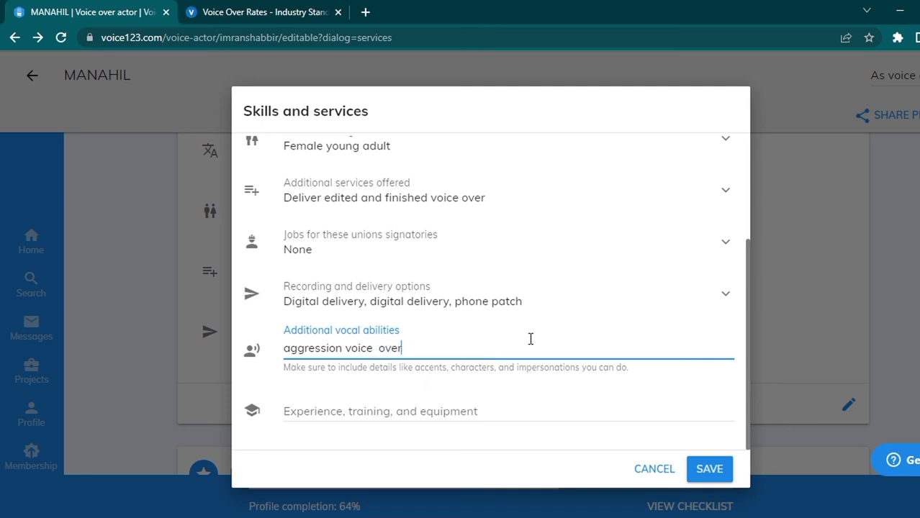
pyautogui.write('.happy')
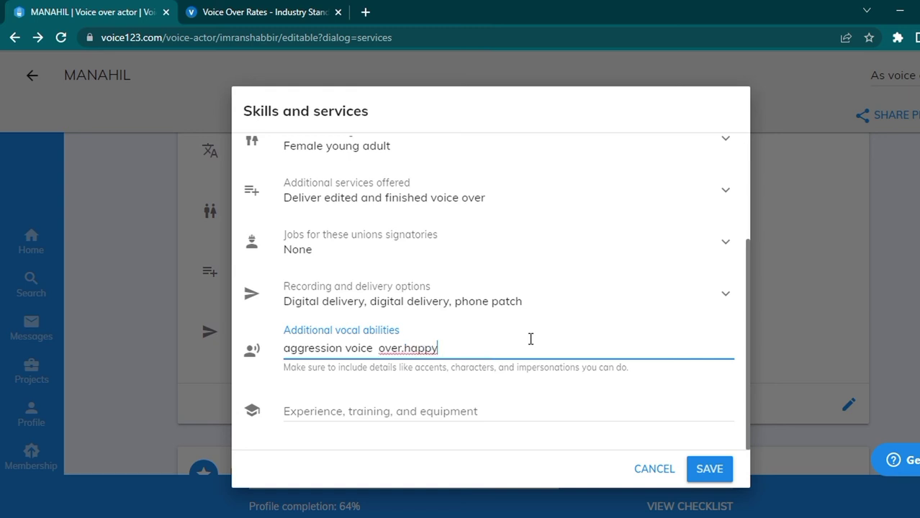
pyautogui.press('BackSpace')
pyautogui.write('ily')
pyautogui.rightClick(421, 350)
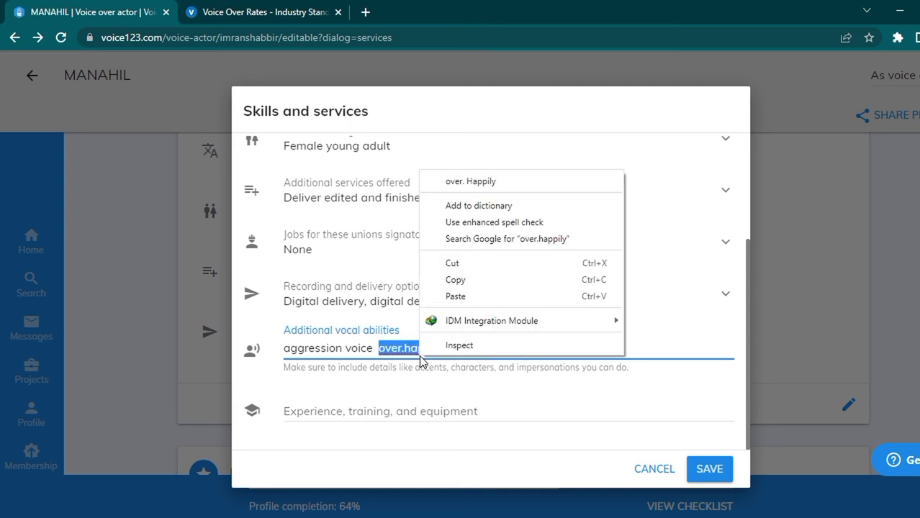
pyautogui.click(472, 185)
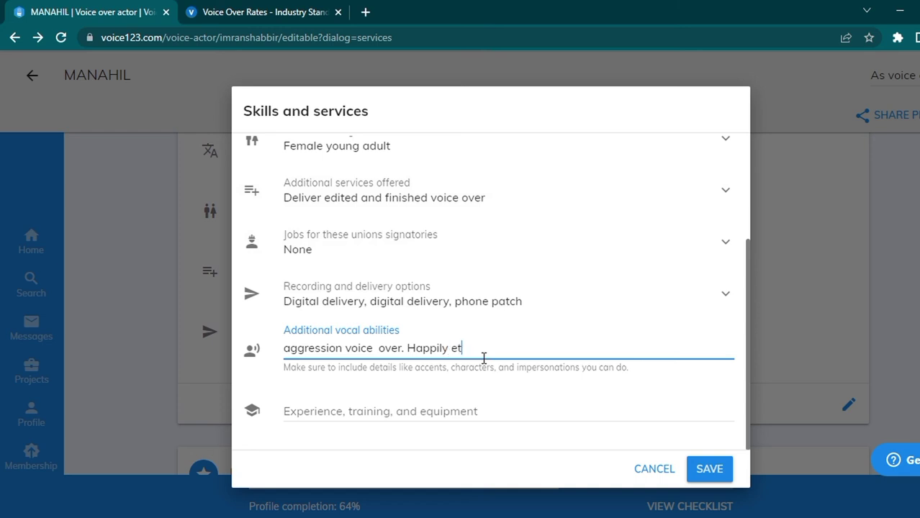
# Step: Enter '5 year experience../...' as experience and save the skills and services
pyautogui.click(409, 417)
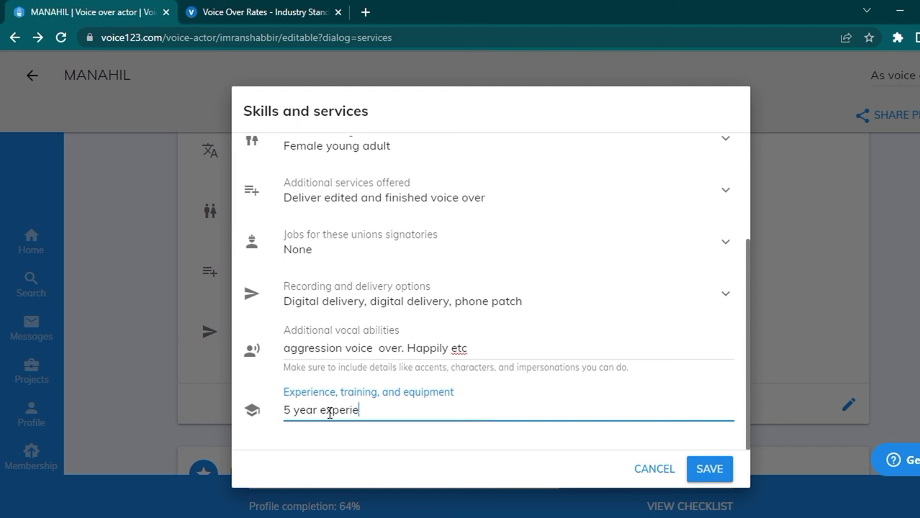
pyautogui.write('../...')
pyautogui.click(709, 470)
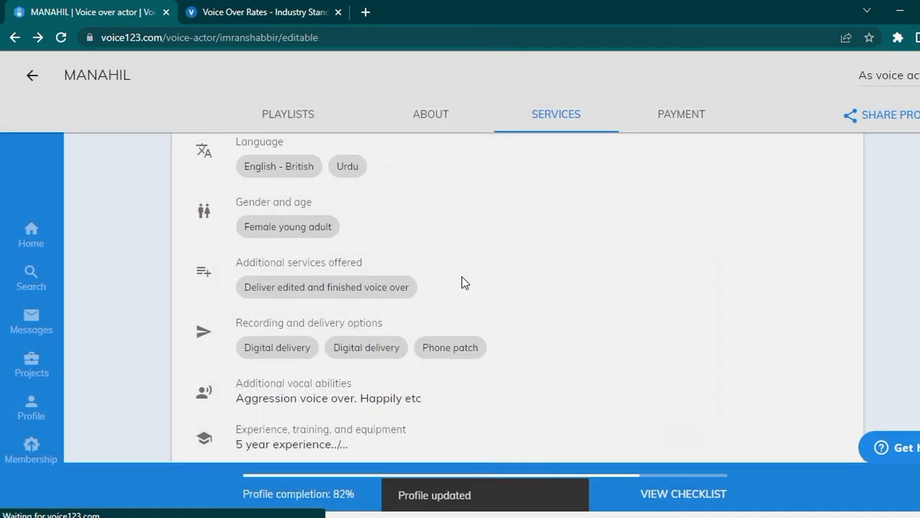
# Step: Enable Credit cards and check or money order payment methods, then save
pyautogui.scroll(-5, 285, 336)
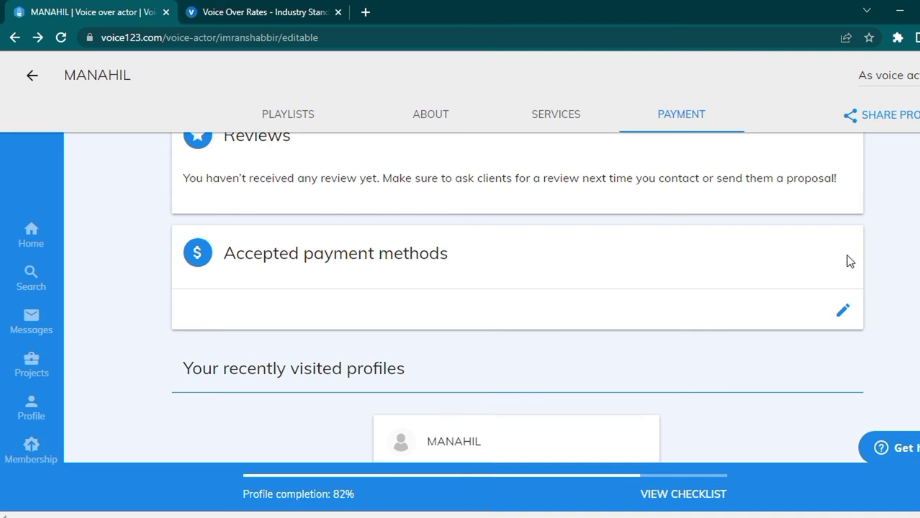
pyautogui.click(841, 311)
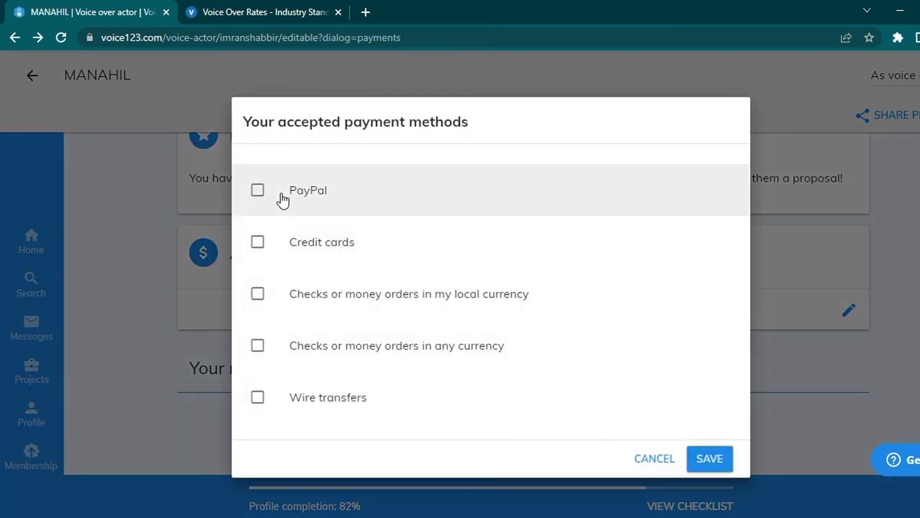
pyautogui.click(260, 252)
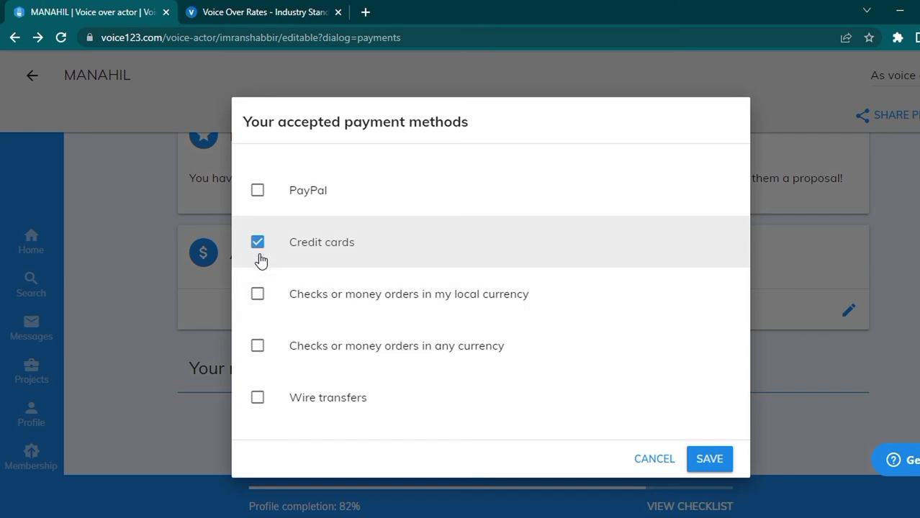
pyautogui.click(257, 301)
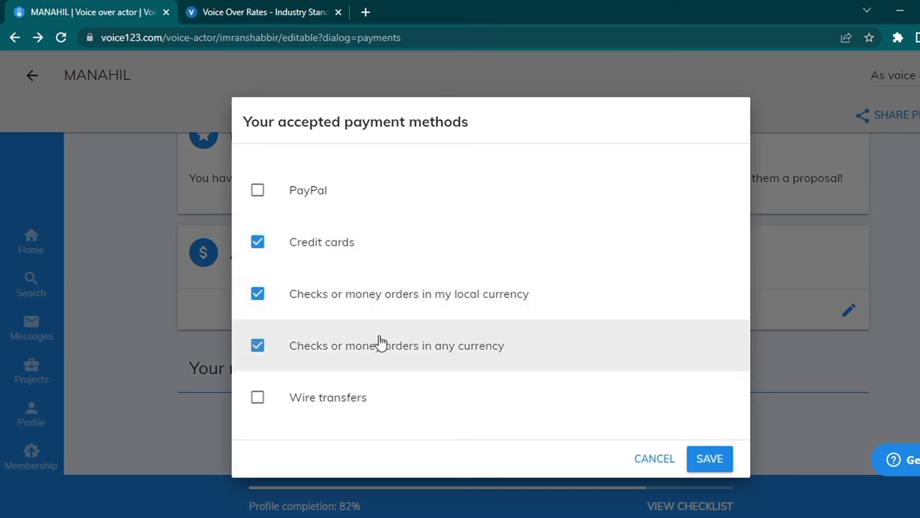
pyautogui.click(716, 468)
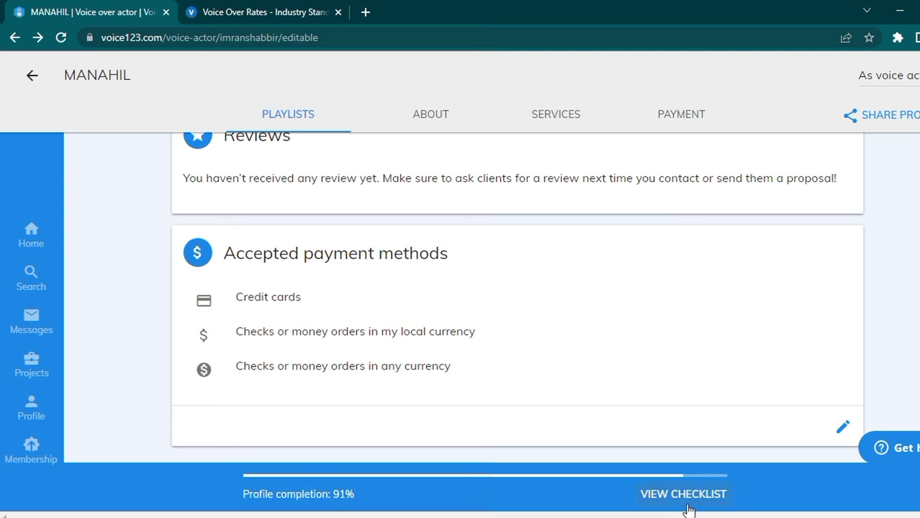
pyautogui.click(686, 496)
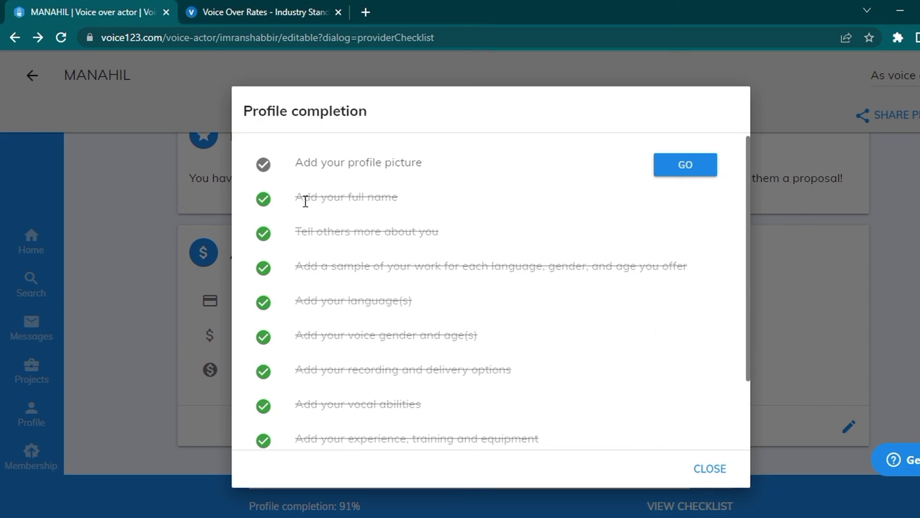
pyautogui.scroll(-2, 325, 294)
pyautogui.scroll(2, 380, 337)
pyautogui.click(698, 471)
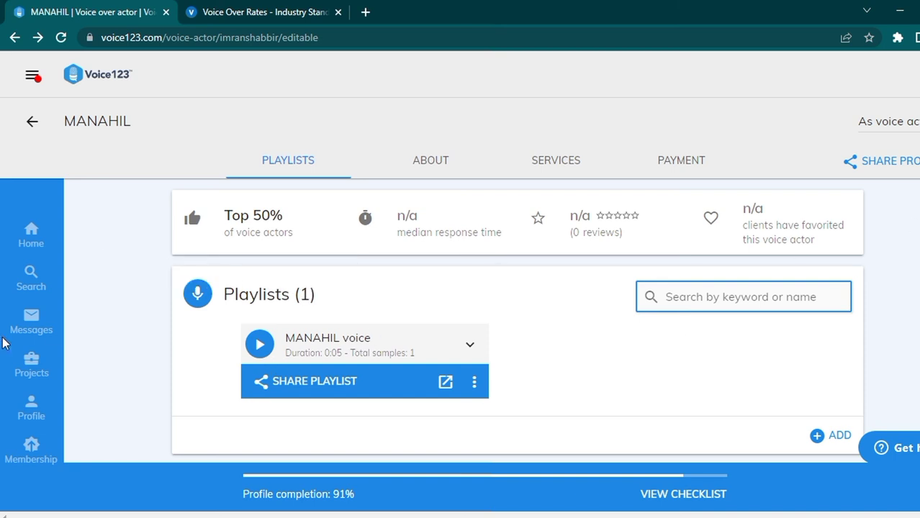
# Step: Leave the profile for Messages and show archived conversations, dismissing the tips
pyautogui.click(25, 325)
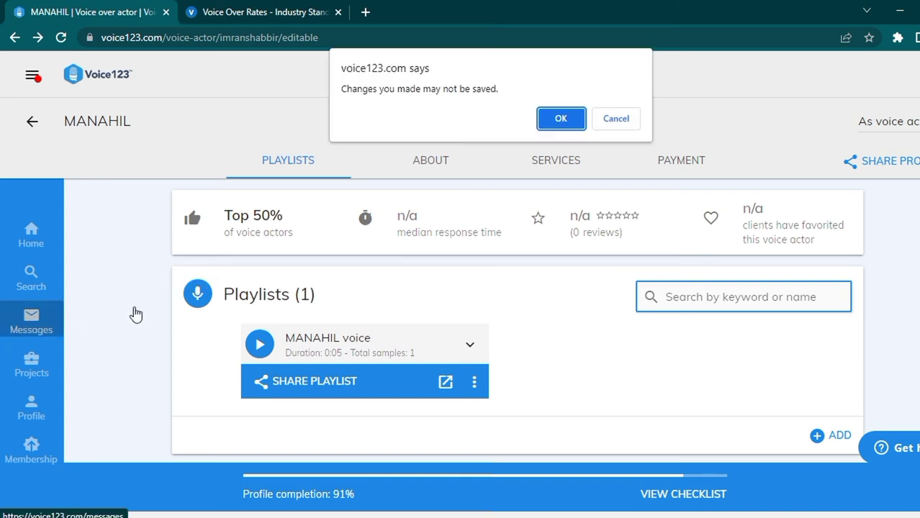
pyautogui.click(560, 121)
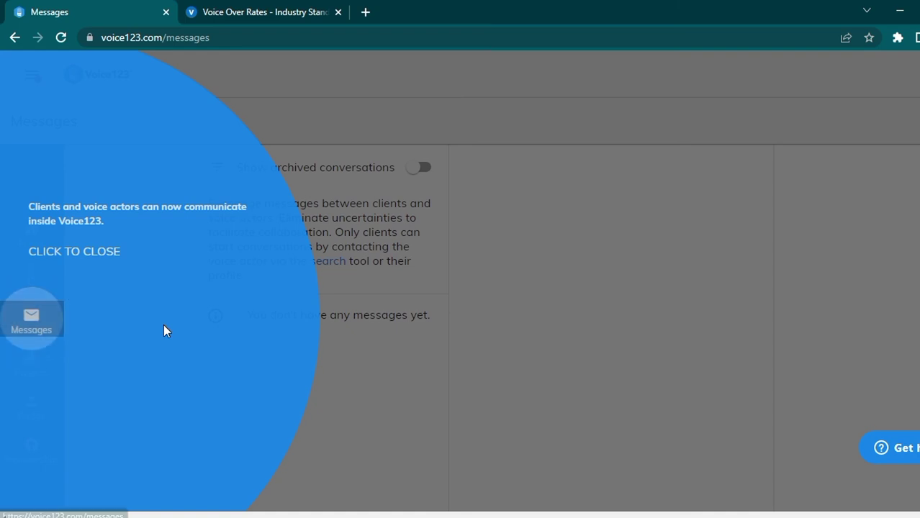
pyautogui.click(164, 324)
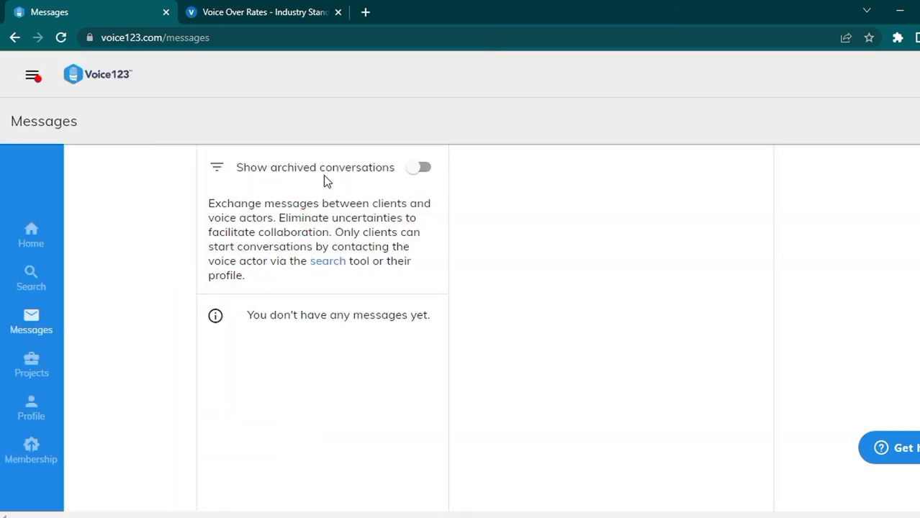
pyautogui.click(425, 168)
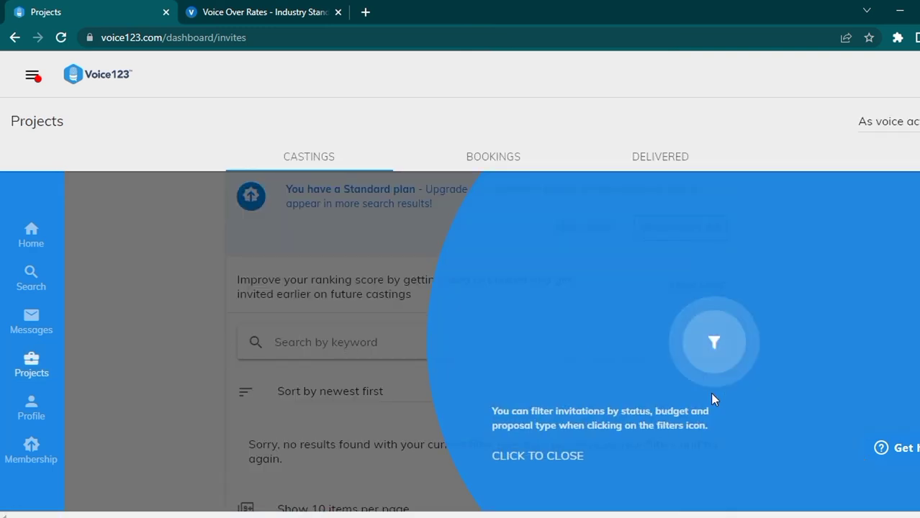
pyautogui.click(729, 354)
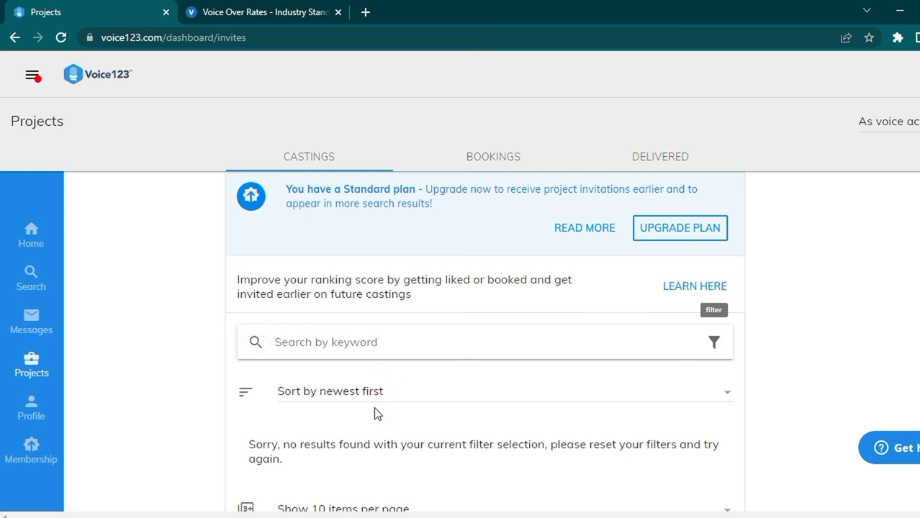
# Step: Check the Bookings and Delivered sections of Projects
pyautogui.click(503, 158)
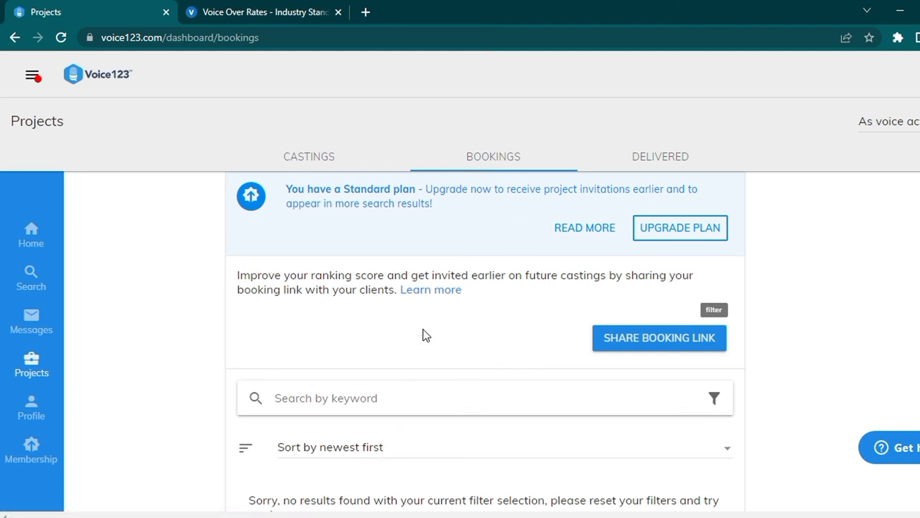
pyautogui.click(667, 167)
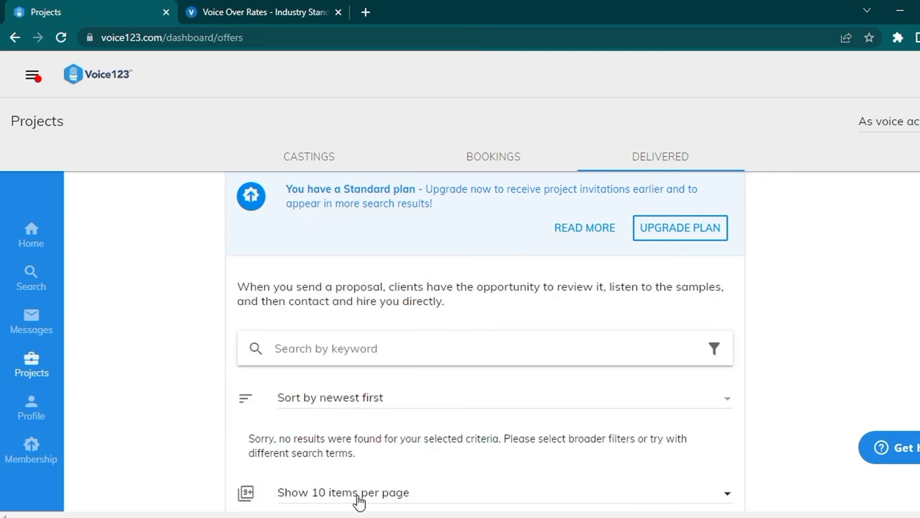
pyautogui.scroll(-1, 465, 434)
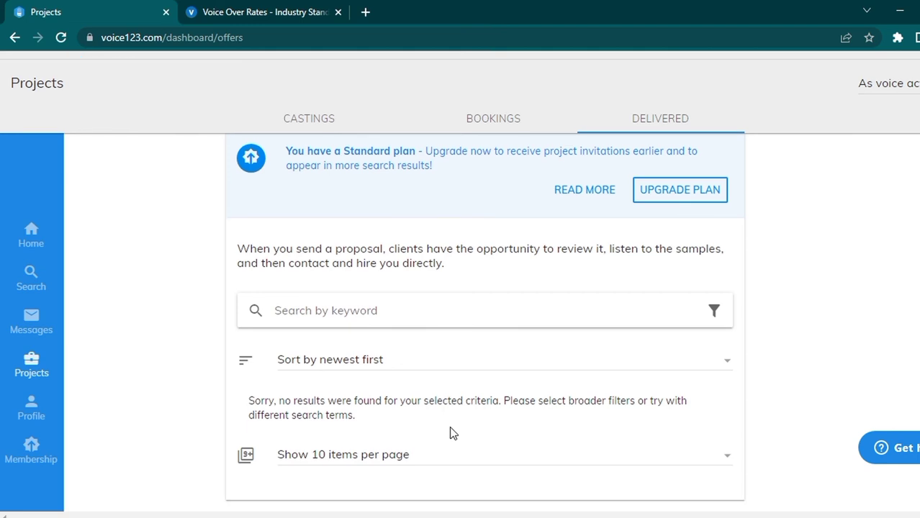
pyautogui.scroll(1, 409, 426)
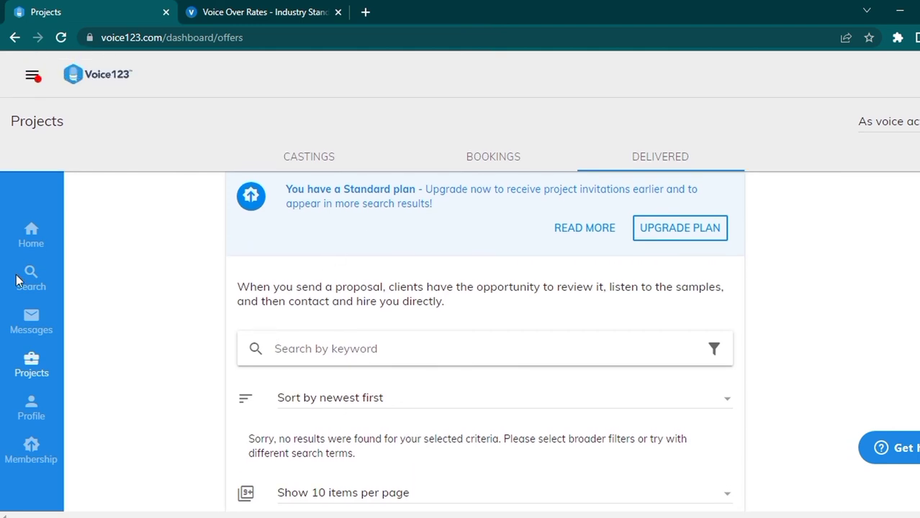
# Step: Scroll through the finished profile down to payments, then return to the Home dashboard
pyautogui.click(43, 425)
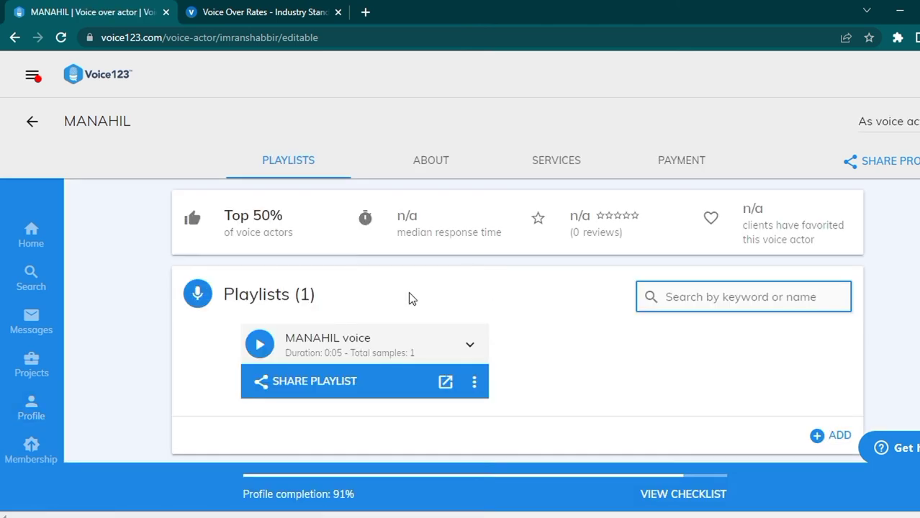
pyautogui.scroll(-10, 411, 294)
pyautogui.scroll(-3, 425, 294)
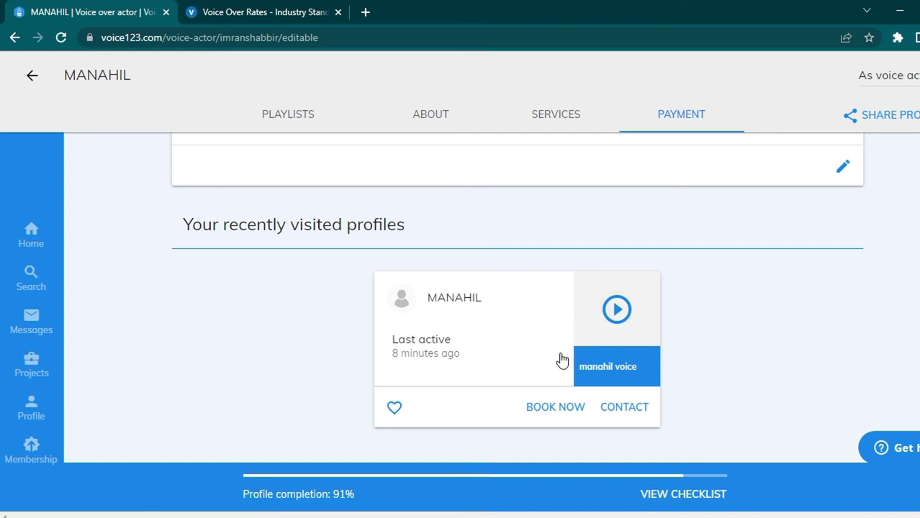
pyautogui.scroll(1, 523, 352)
pyautogui.scroll(10, 523, 351)
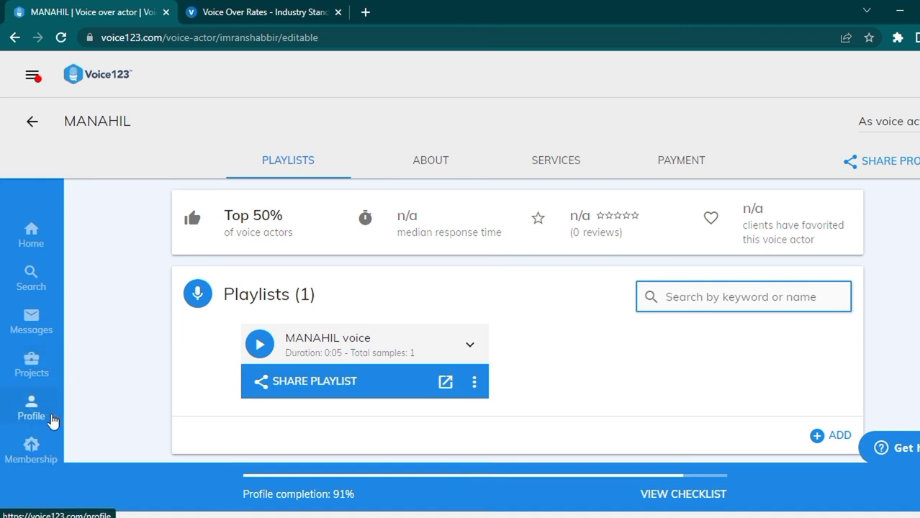
pyautogui.click(31, 242)
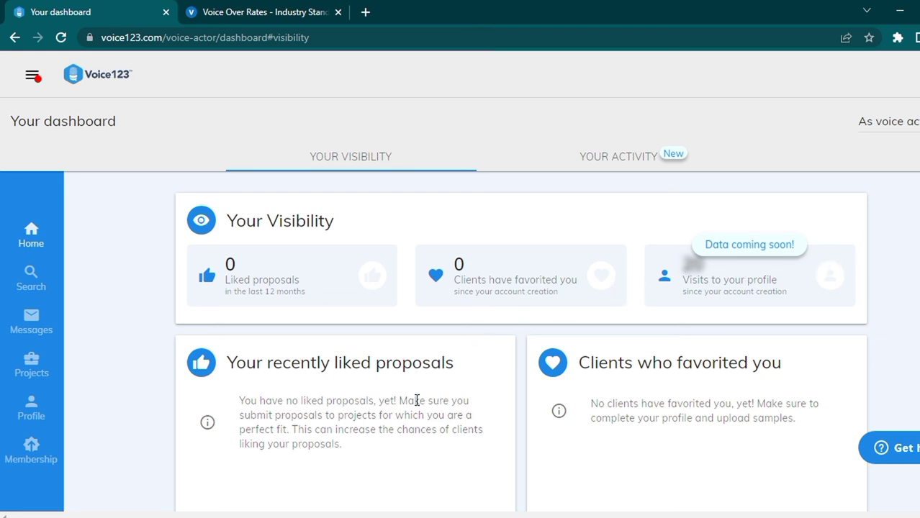
# Step: Go from the dashboard to the voice actor Search results
pyautogui.scroll(-3, 508, 411)
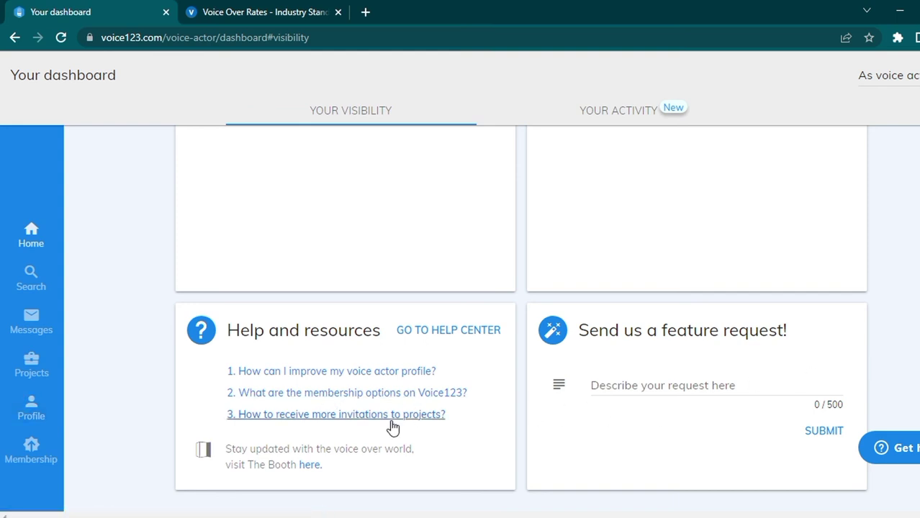
pyautogui.scroll(5, 392, 424)
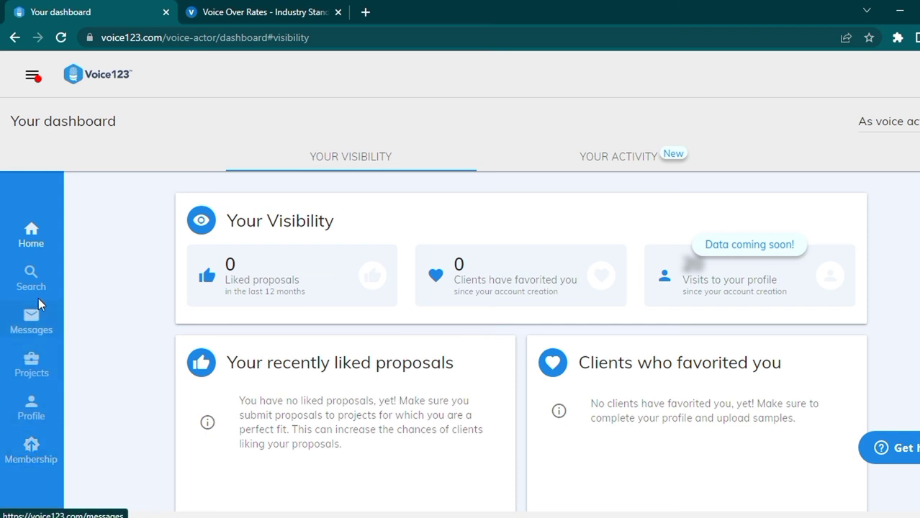
pyautogui.click(32, 274)
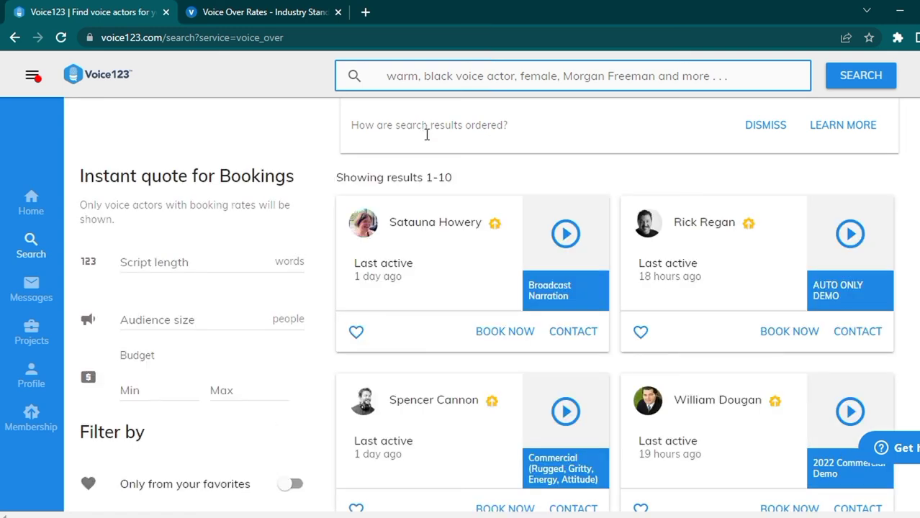
# Step: Play the Broadcast Narration, AUTO ONLY DEMO and commercial demo samples from the first three result cards
pyautogui.click(572, 237)
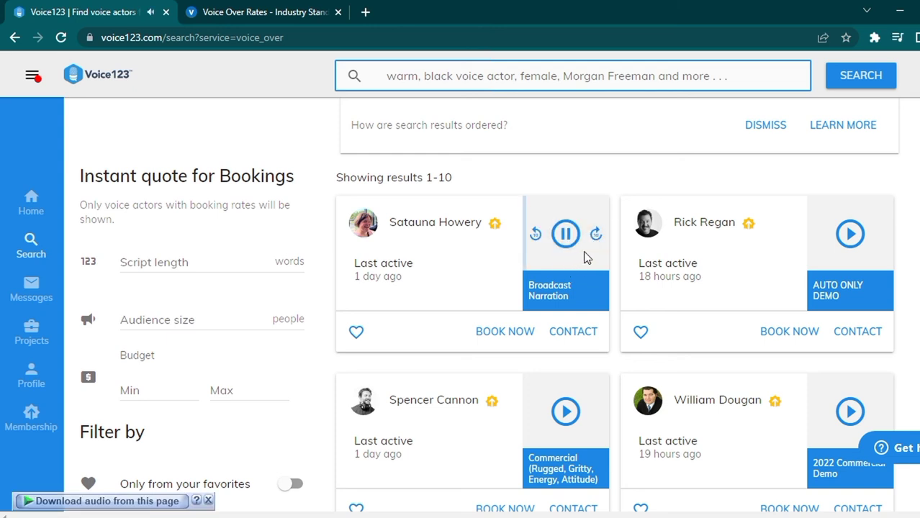
pyautogui.click(851, 235)
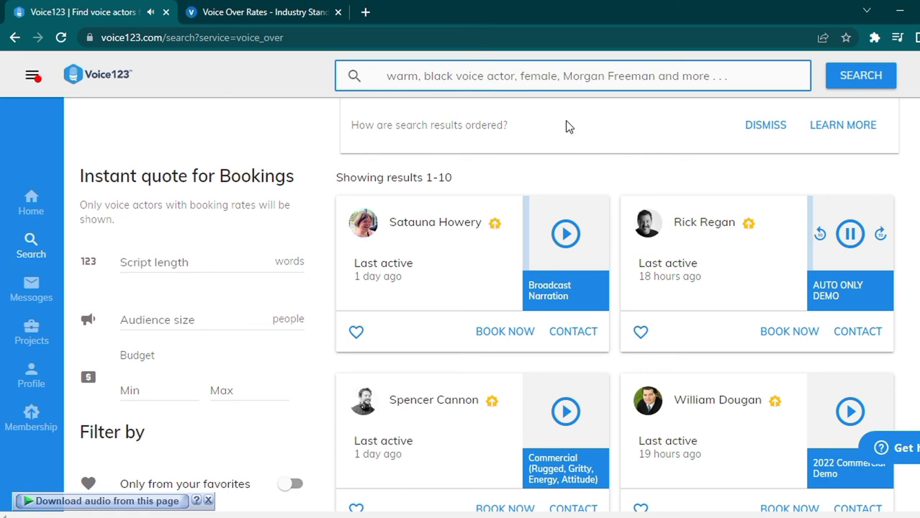
pyautogui.click(567, 415)
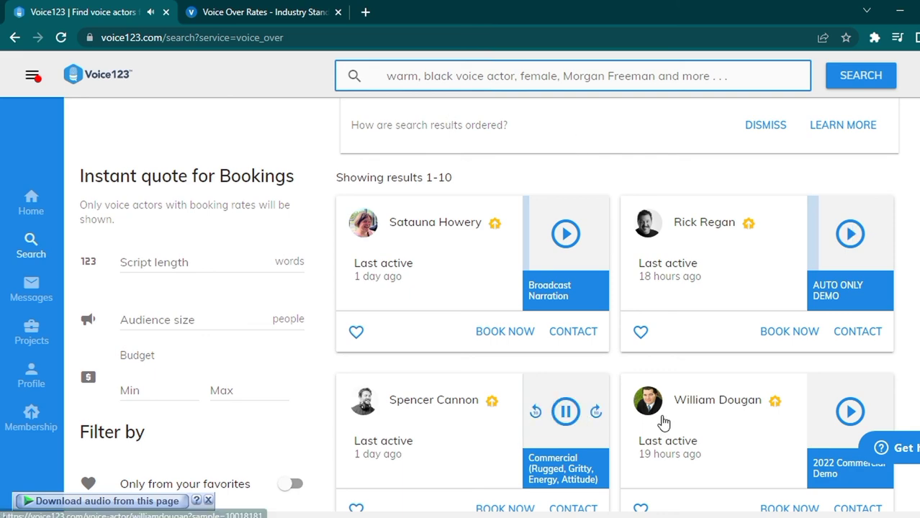
pyautogui.scroll(-3, 677, 428)
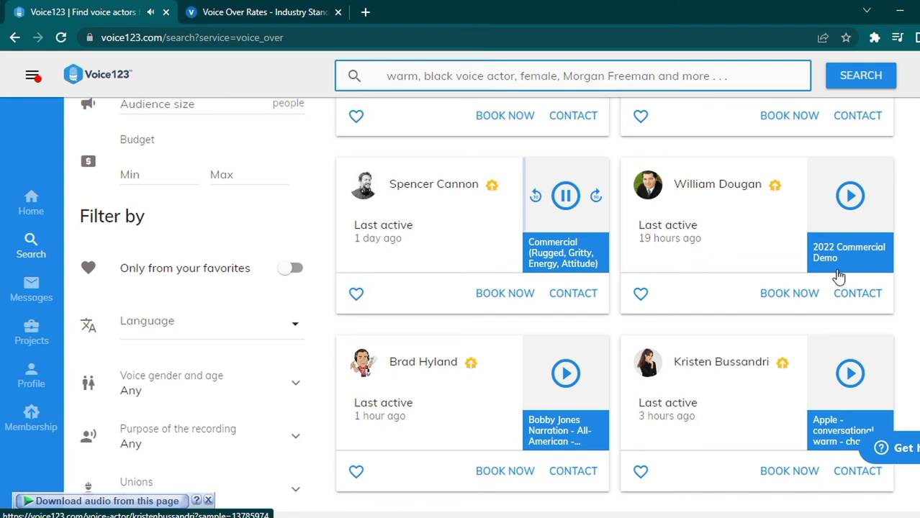